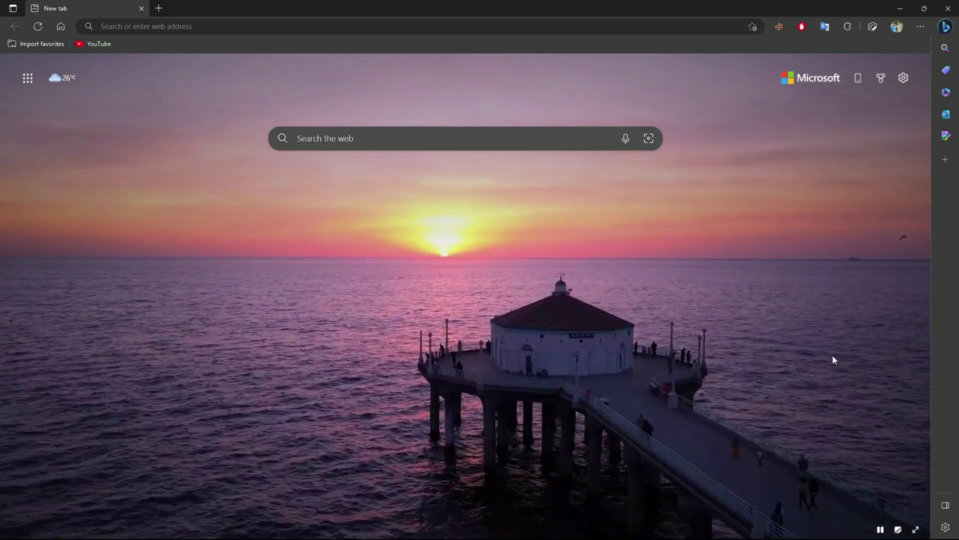
pyautogui.hotkey('ctrl', 'l')
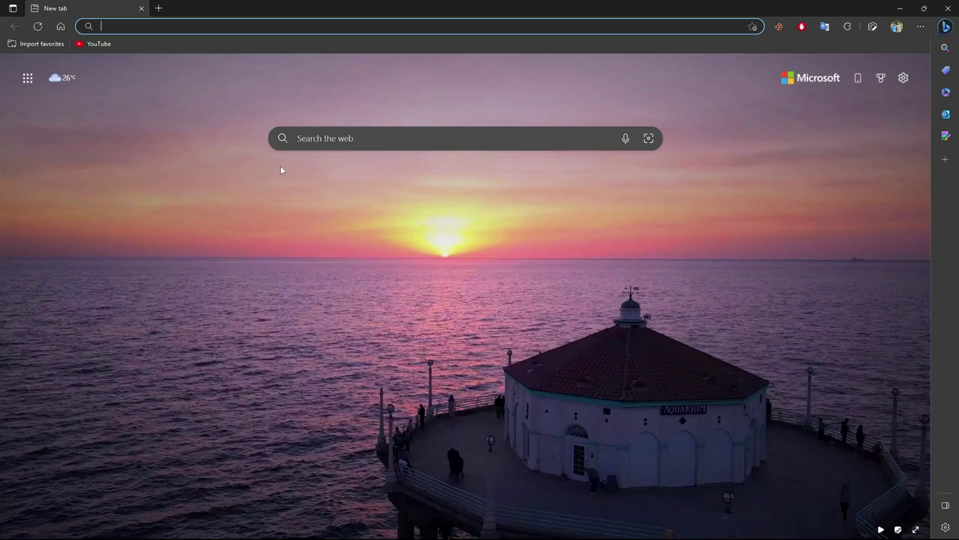
pyautogui.write('https://www.myfonts.com/pages/whatthefont')
pyautogui.press('Return')
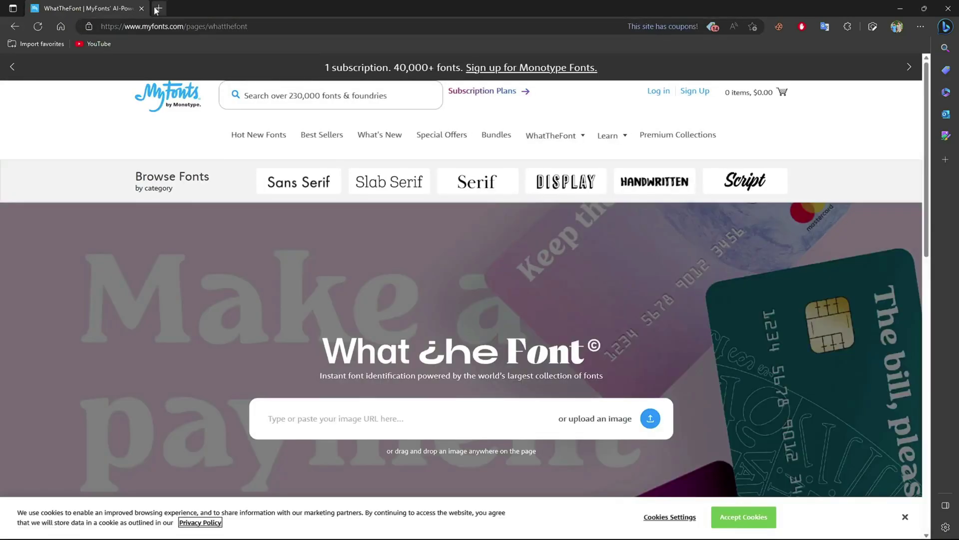
# Open the LikeFont site en.likefont.com in a new tab, using the previously copied address.
pyautogui.click(156, 9)
pyautogui.press('super+v')
pyautogui.click(146, 165)
pyautogui.press('Return')
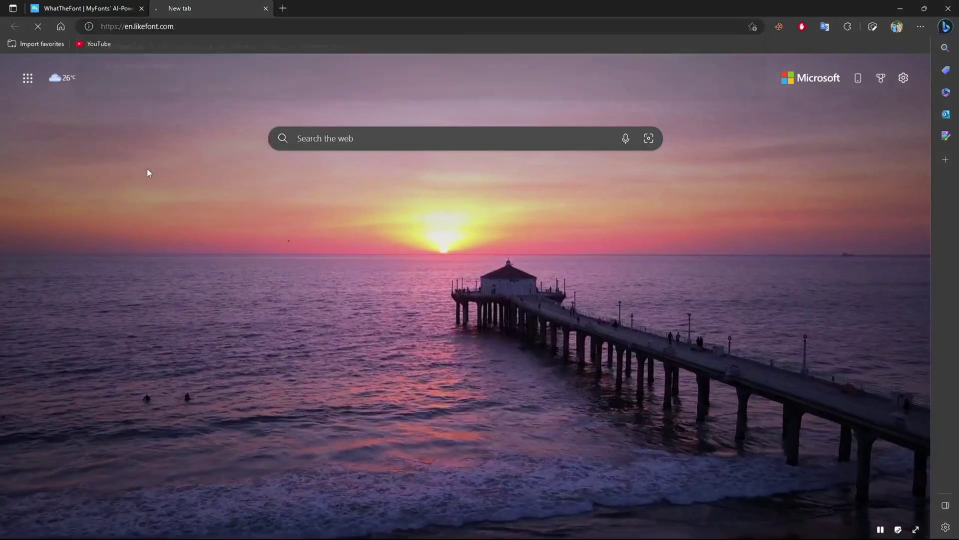
# Search the web for "font squirrel" in a new tab and open the Font Identifier on the Font Squirrel site.
pyautogui.click(283, 8)
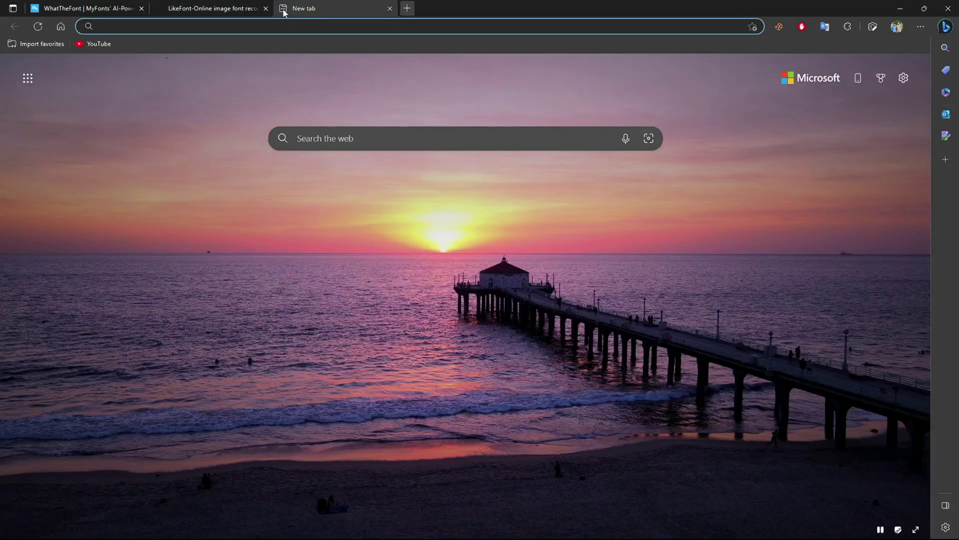
pyautogui.write('font squ')
pyautogui.press('Return')
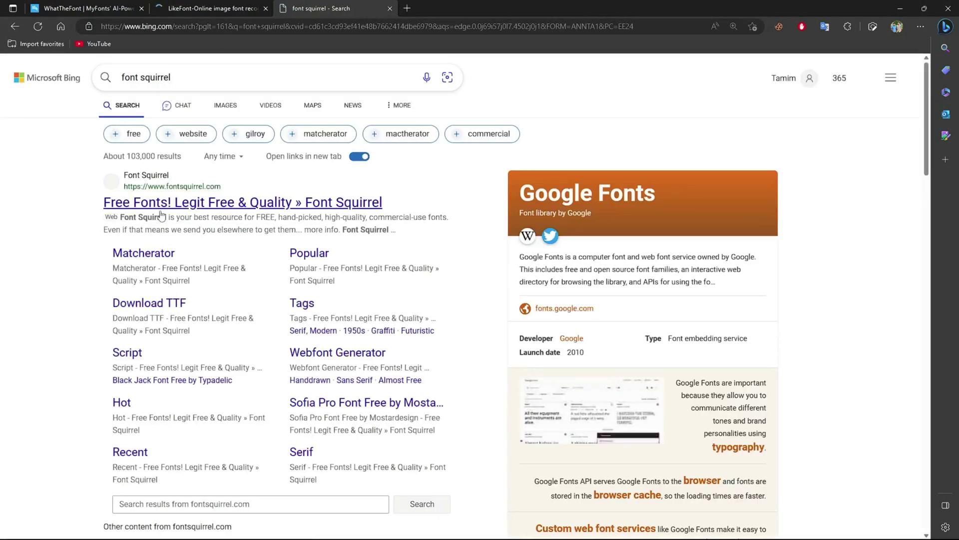
pyautogui.click(141, 202)
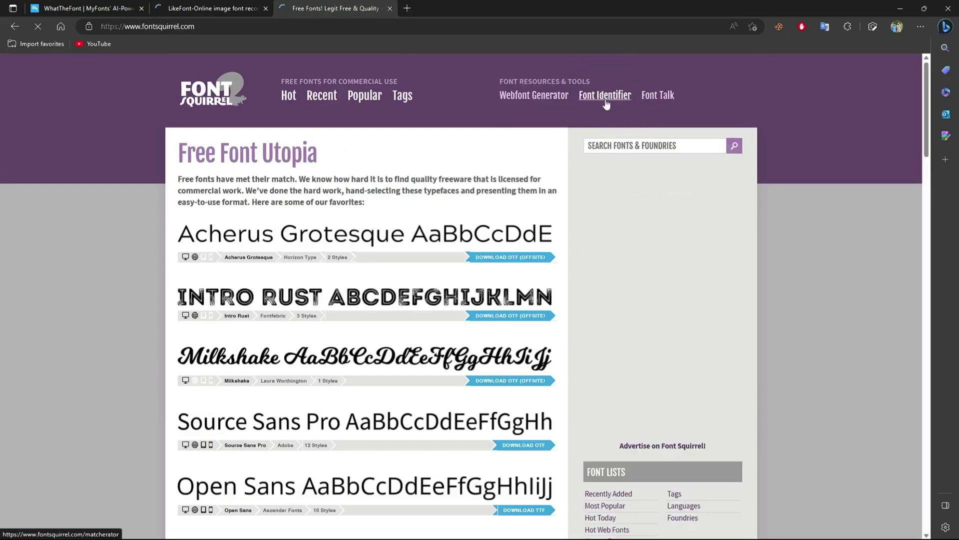
pyautogui.click(606, 100)
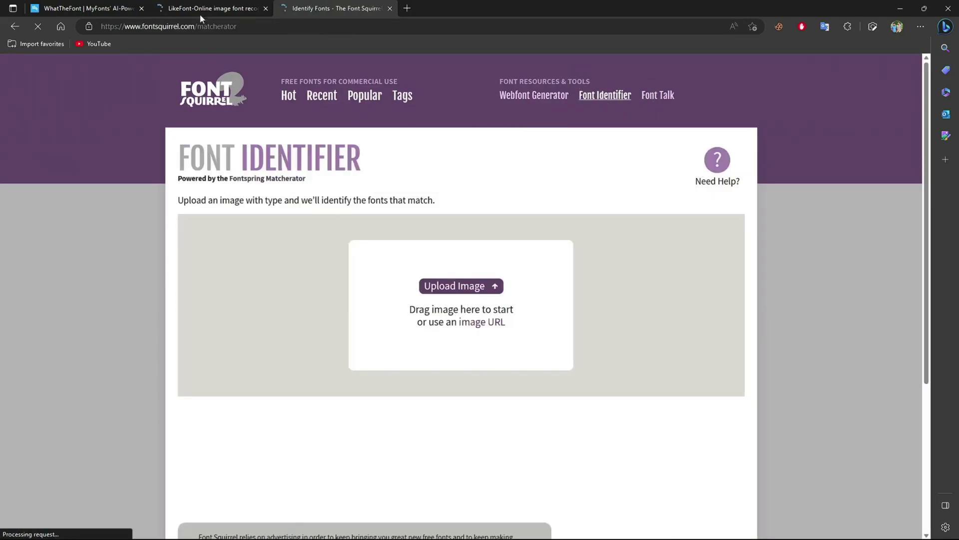
pyautogui.click(201, 11)
pyautogui.click(85, 8)
pyautogui.click(210, 8)
pyautogui.click(327, 8)
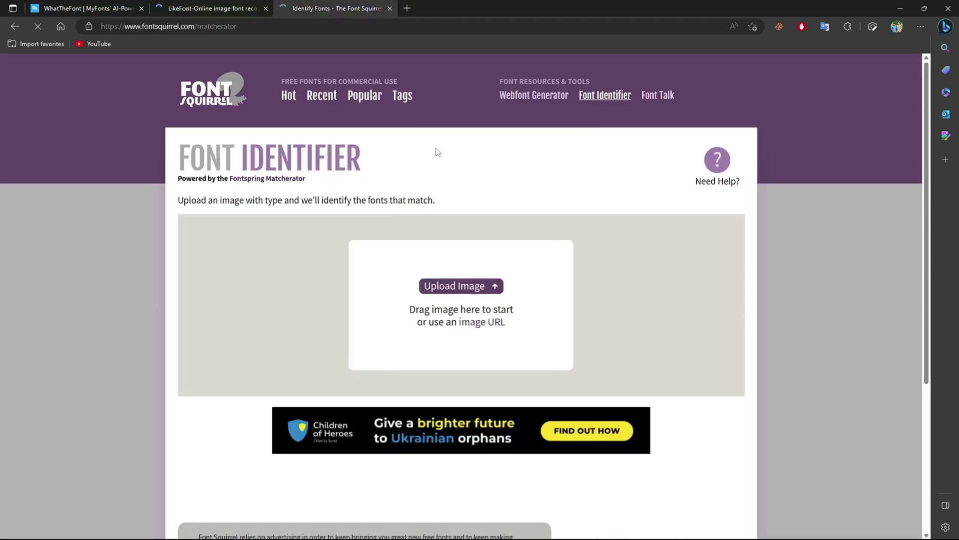
# Search for "camping t-shirt design" in a new tab and show the image results.
pyautogui.click(407, 9)
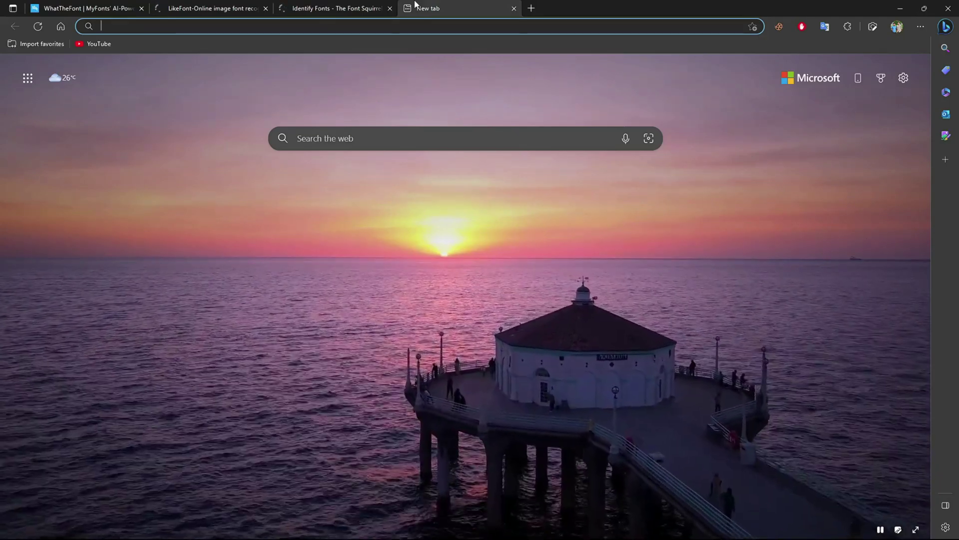
pyautogui.write('camping t')
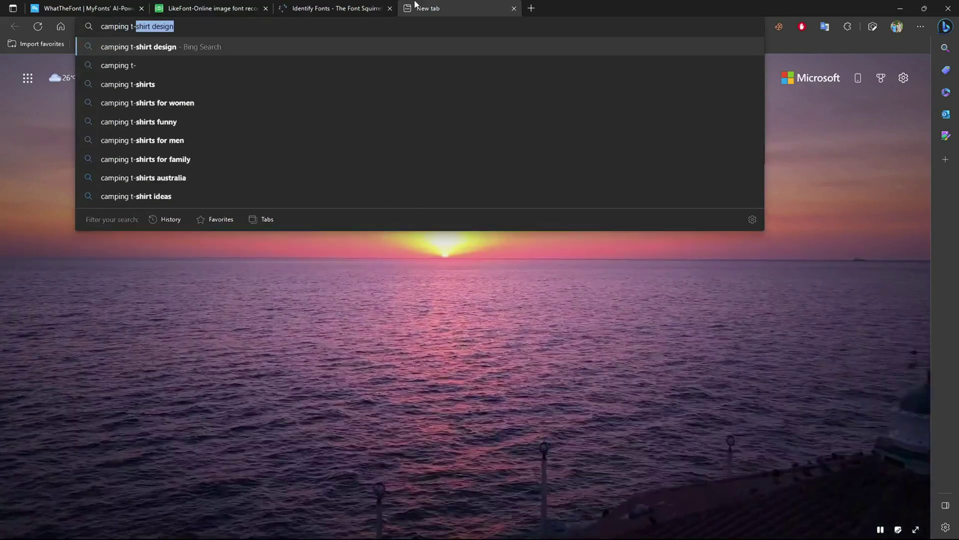
pyautogui.write('-sh')
pyautogui.press('Return')
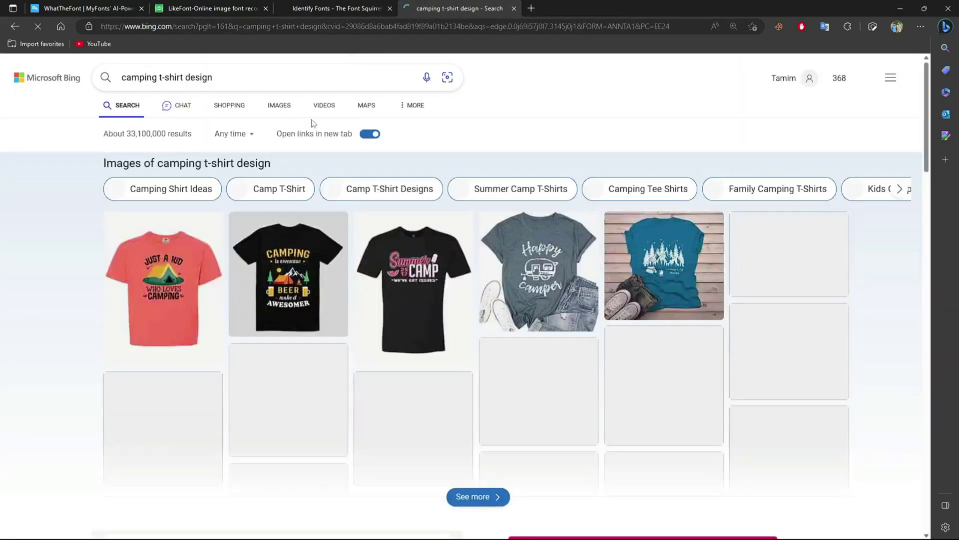
pyautogui.click(272, 107)
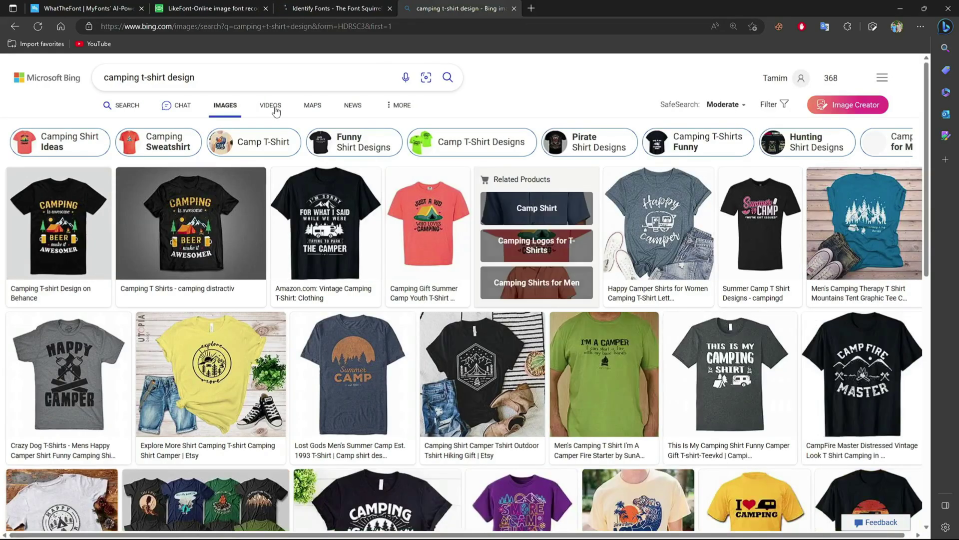
# Preview the "Camping Is The Best Solution To Any Problem" shirt and select a screenshot area of about 380x159 pixels around CAMPING.
pyautogui.scroll(-3, 286, 195)
pyautogui.scroll(-6, 286, 195)
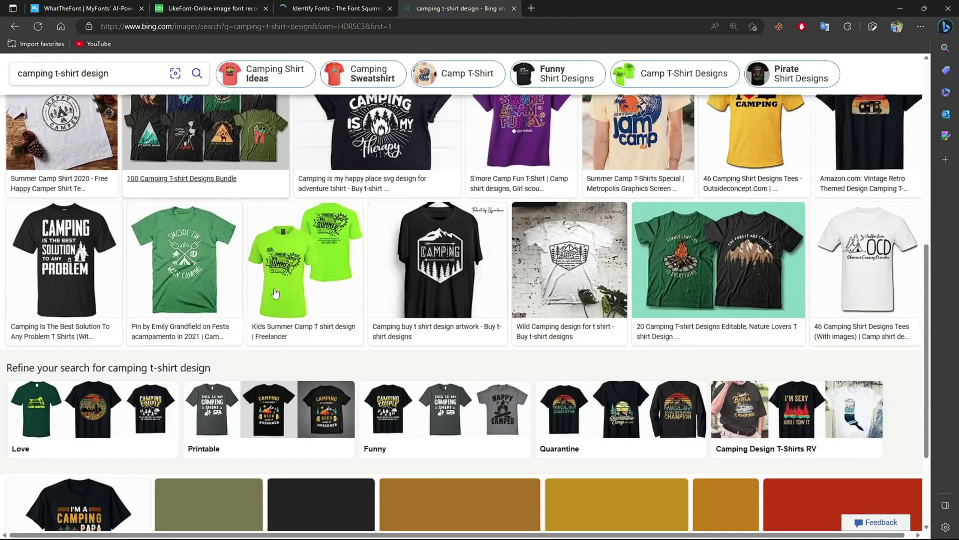
pyautogui.moveTo(52, 241)
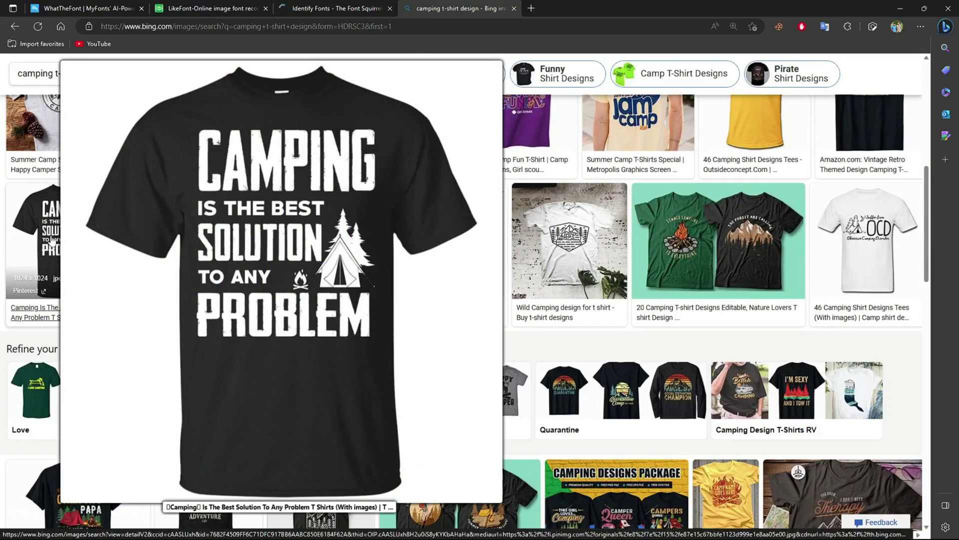
pyautogui.press('Print')
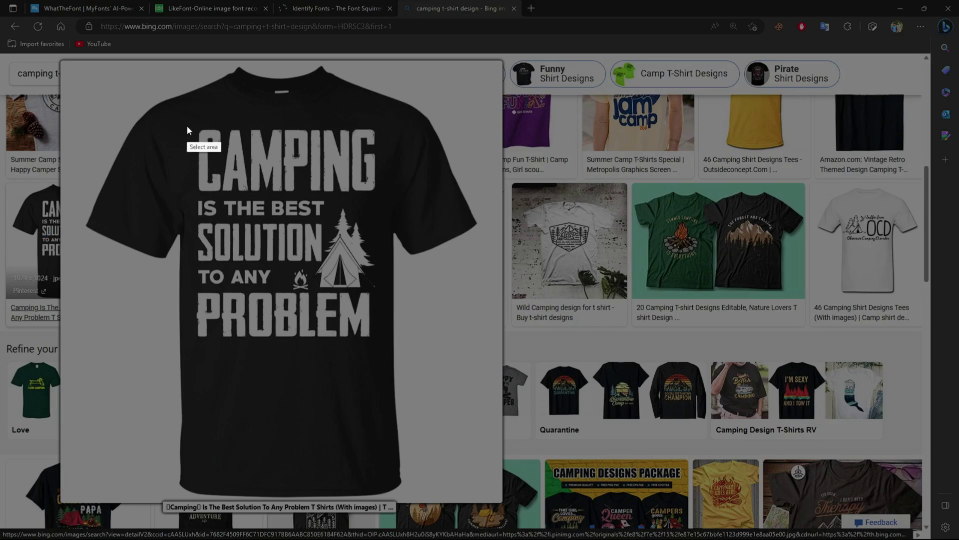
pyautogui.moveTo(192, 118); pyautogui.dragTo(382, 197)
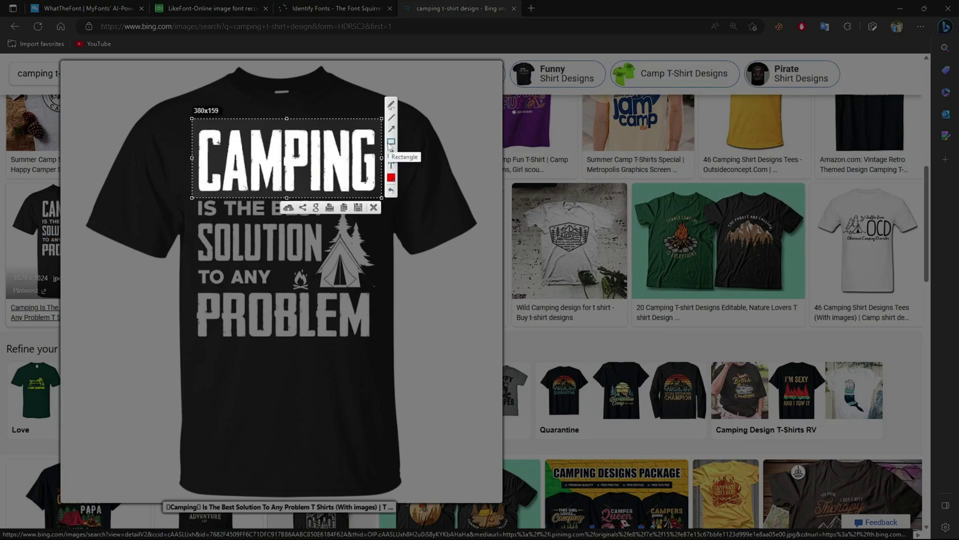
# Try marking CAMPING, SOLUTION and PROBLEM with red pen lines in a capture area enlarged to the whole slogan.
pyautogui.moveTo(382, 198); pyautogui.dragTo(386, 362)
pyautogui.moveTo(208, 164); pyautogui.dragTo(446, 162)
pyautogui.moveTo(189, 241); pyautogui.dragTo(395, 247)
pyautogui.moveTo(186, 316); pyautogui.dragTo(391, 317)
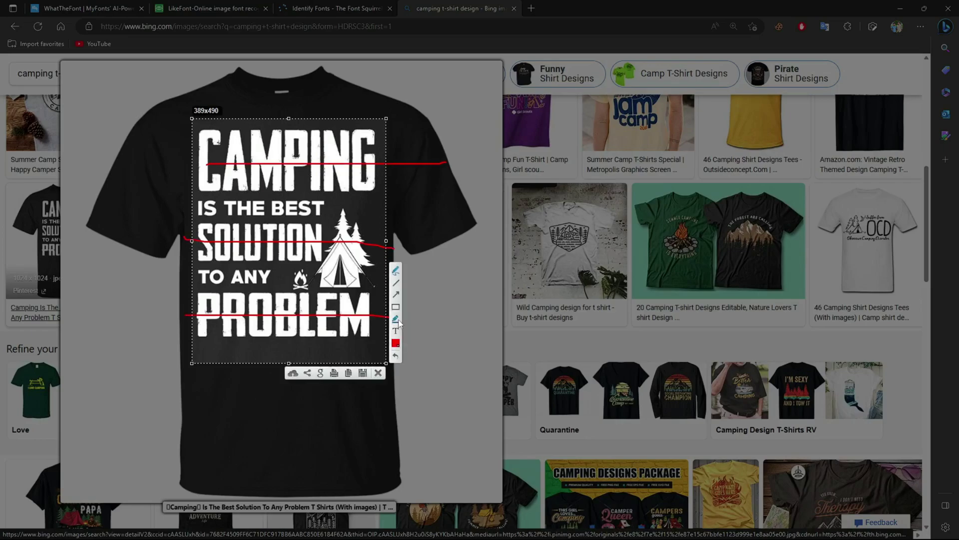
pyautogui.click(395, 355)
pyautogui.click(395, 355)
pyautogui.click(395, 356)
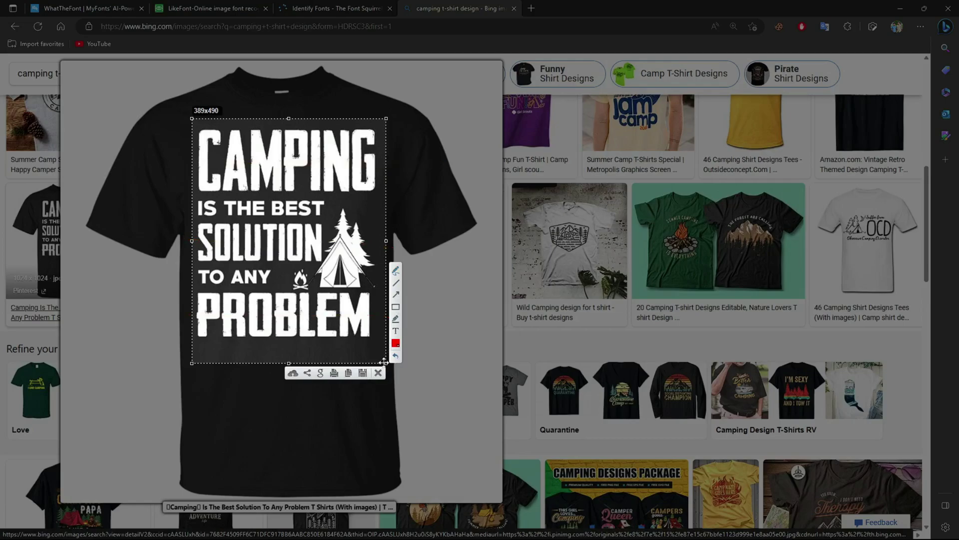
# Reduce the capture area to the word CAMPING and save it as Screenshot_2.png in the zzzz folder.
pyautogui.moveTo(383, 362); pyautogui.dragTo(384, 200)
pyautogui.click(361, 214)
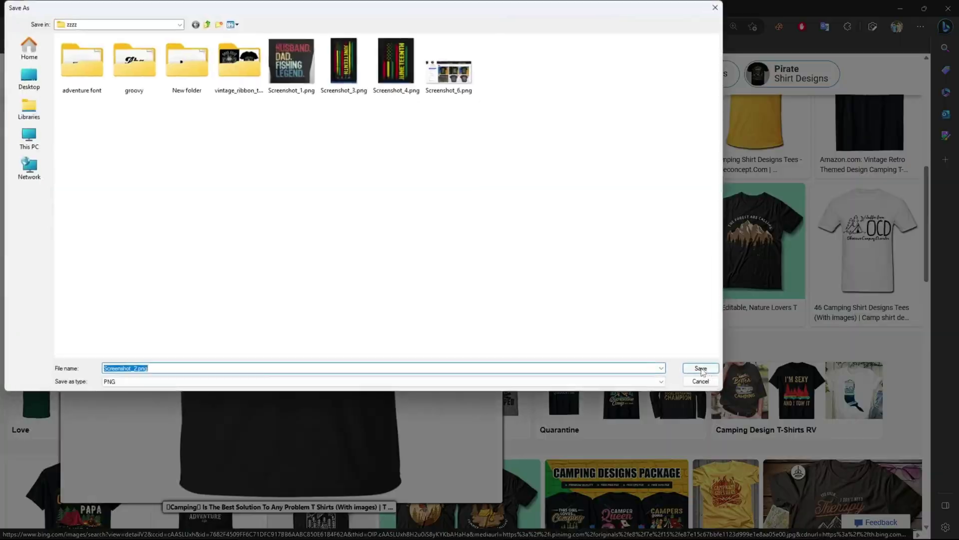
pyautogui.click(701, 370)
# Close the image search tab and reorder the remaining tabs as Font Squirrel, WhatTheFont, LikeFont.
pyautogui.click(514, 9)
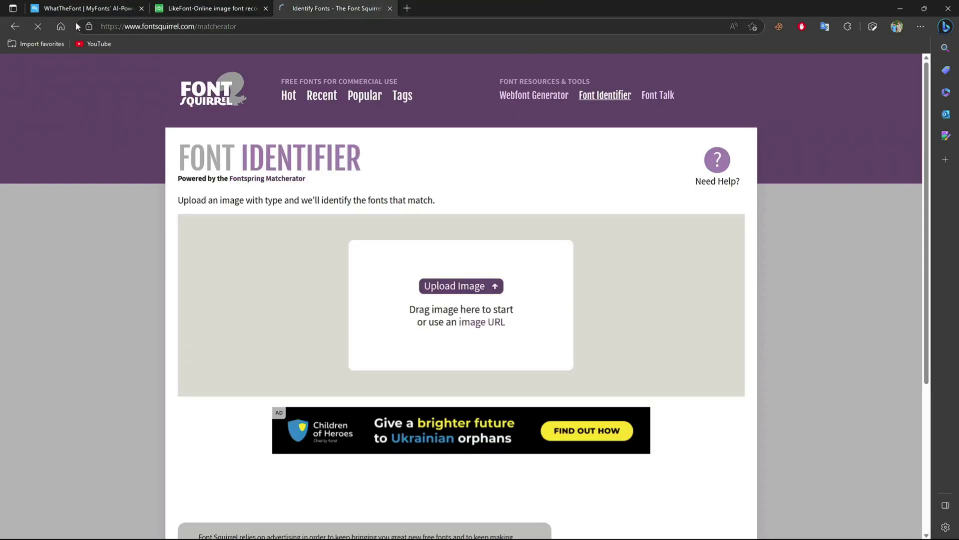
pyautogui.click(169, 10)
pyautogui.moveTo(169, 10); pyautogui.dragTo(55, 9)
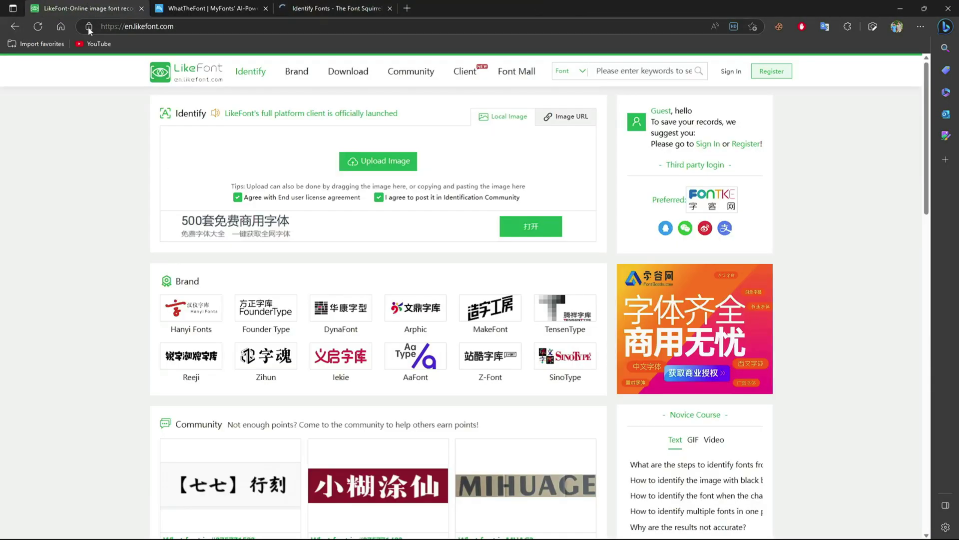
pyautogui.moveTo(125, 8); pyautogui.dragTo(395, 18)
pyautogui.moveTo(223, 8); pyautogui.dragTo(90, 9)
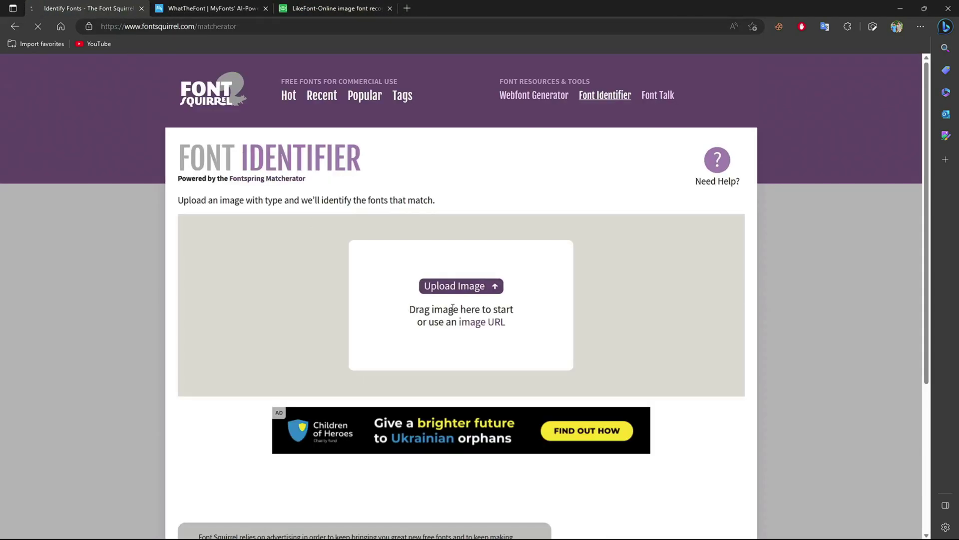
# Upload the saved CAMPING screenshot to the Font Squirrel Font Identifier and run the match on its highlighted letters.
pyautogui.click(437, 281)
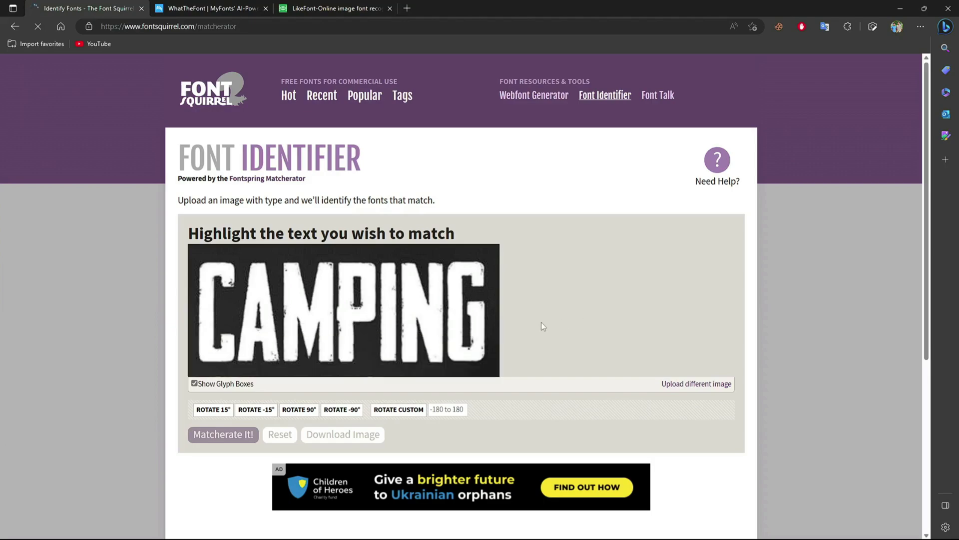
pyautogui.click(212, 436)
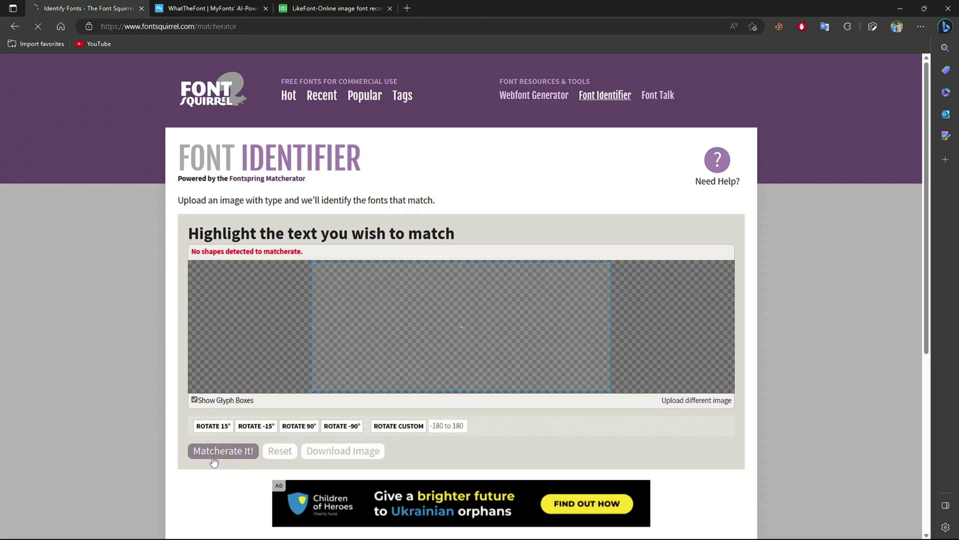
pyautogui.moveTo(375, 336); pyautogui.dragTo(379, 338)
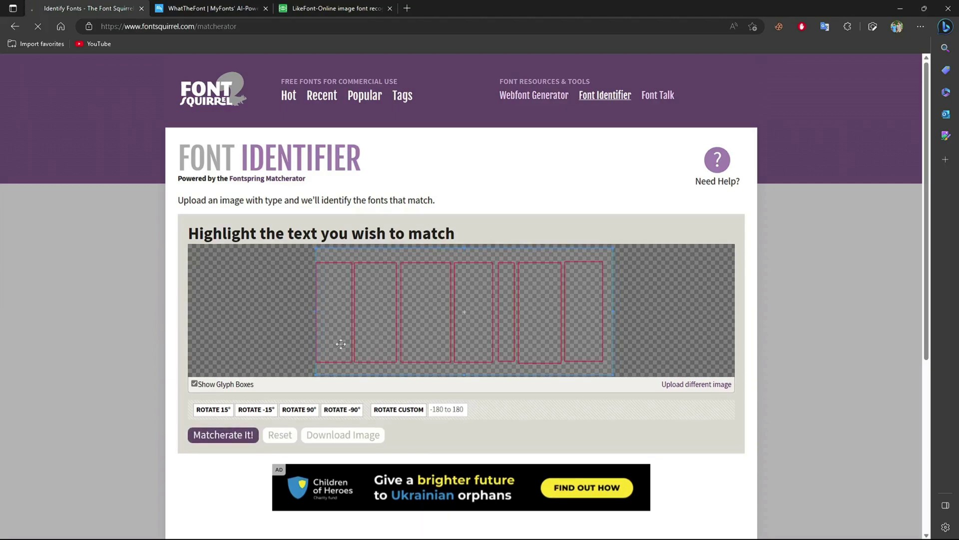
pyautogui.click(220, 434)
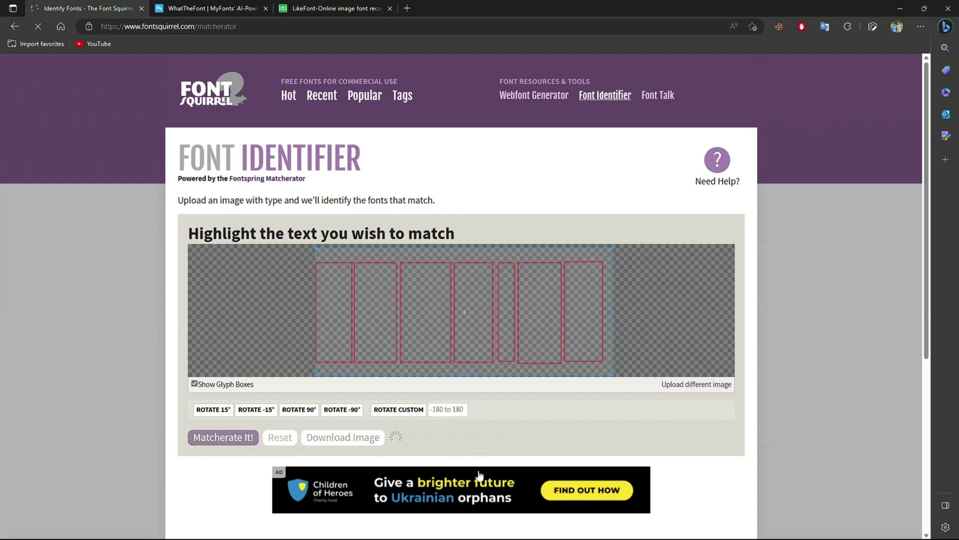
# Examine the list of matching fonts and compare their samples with the uploaded CAMPING image.
pyautogui.scroll(-4, 783, 353)
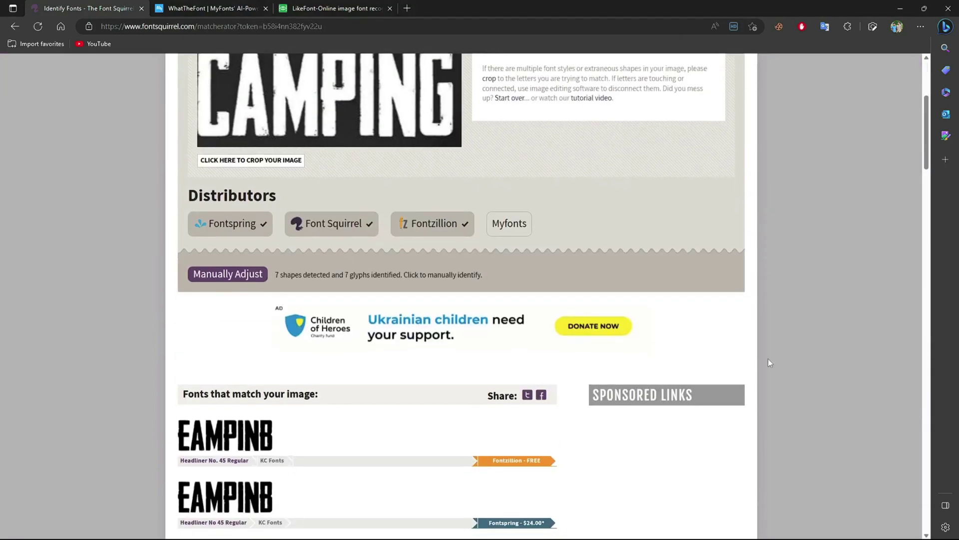
pyautogui.scroll(-3, 185, 370)
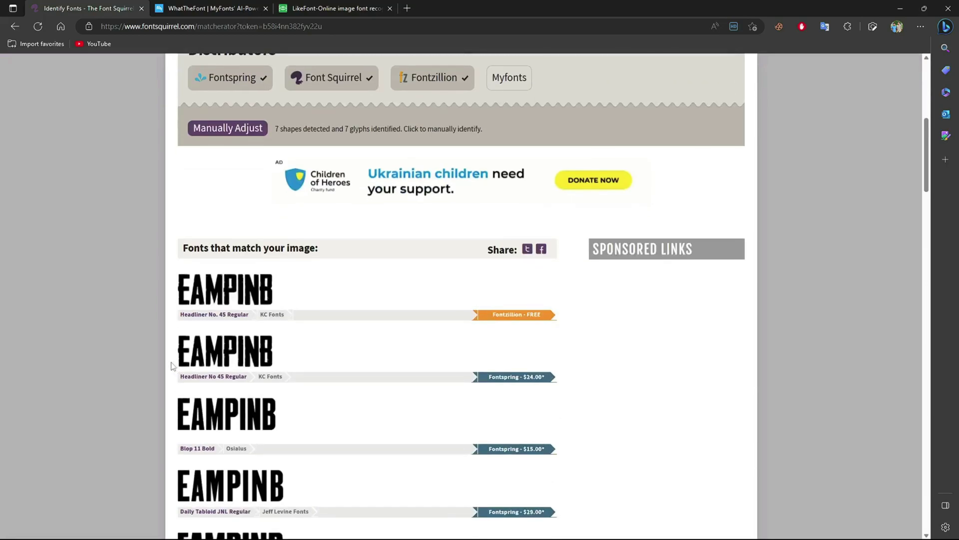
pyautogui.scroll(1, 142, 340)
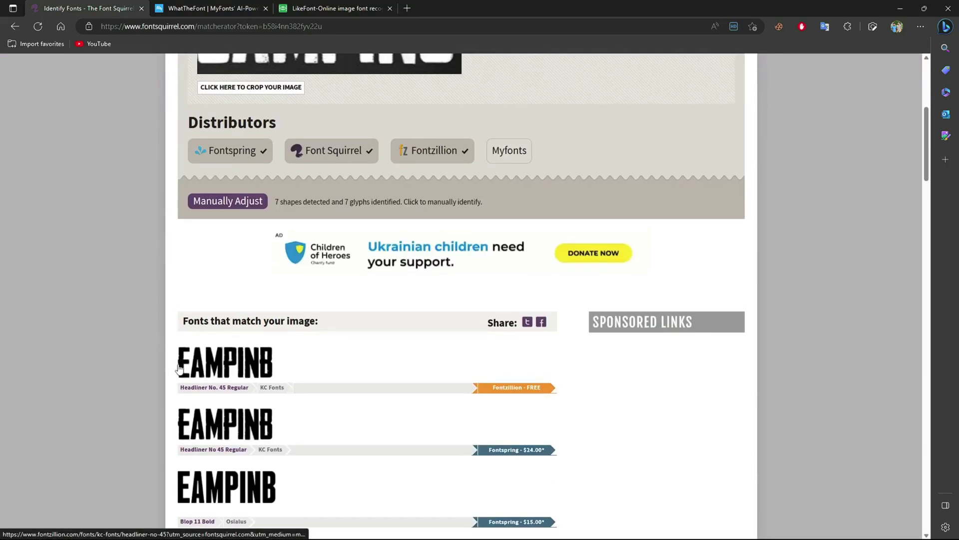
pyautogui.moveTo(175, 392); pyautogui.dragTo(216, 388)
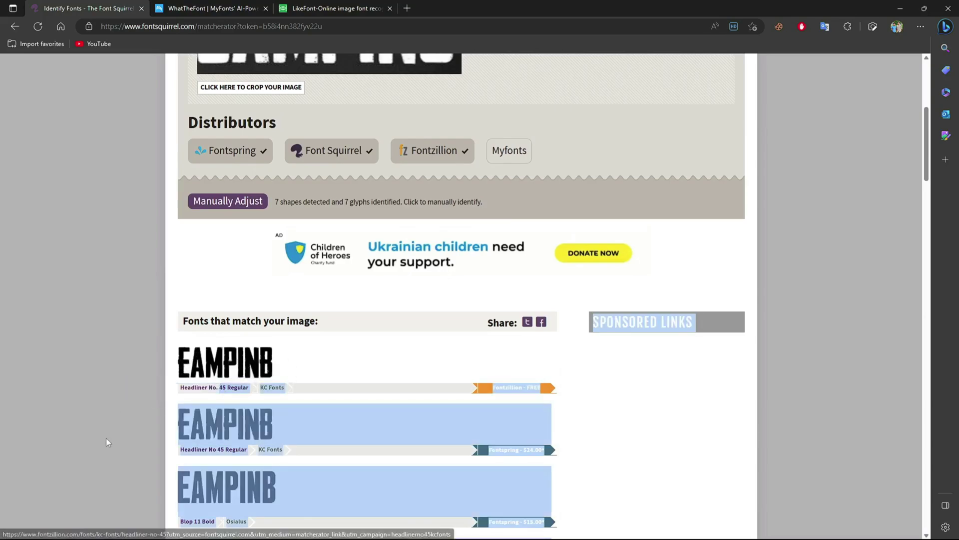
pyautogui.click(61, 376)
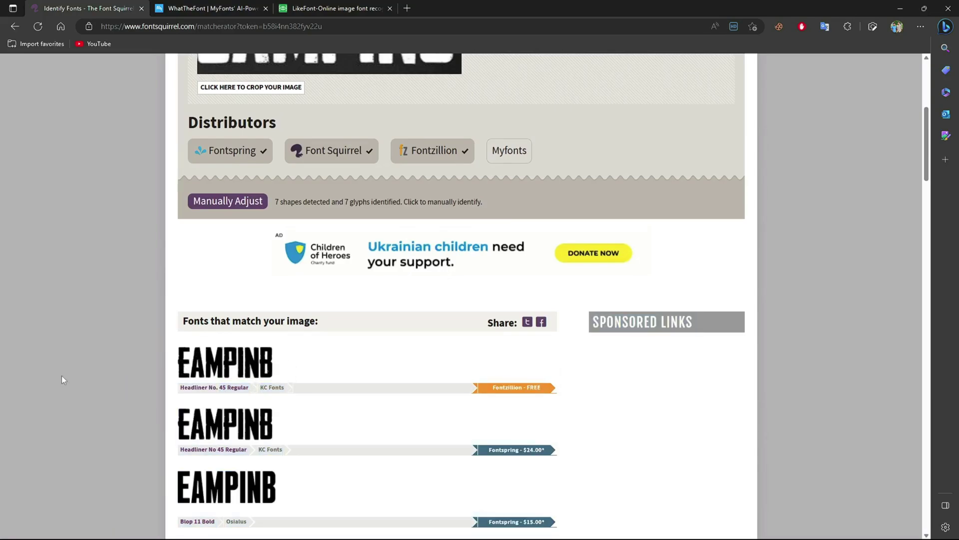
pyautogui.scroll(3, 61, 376)
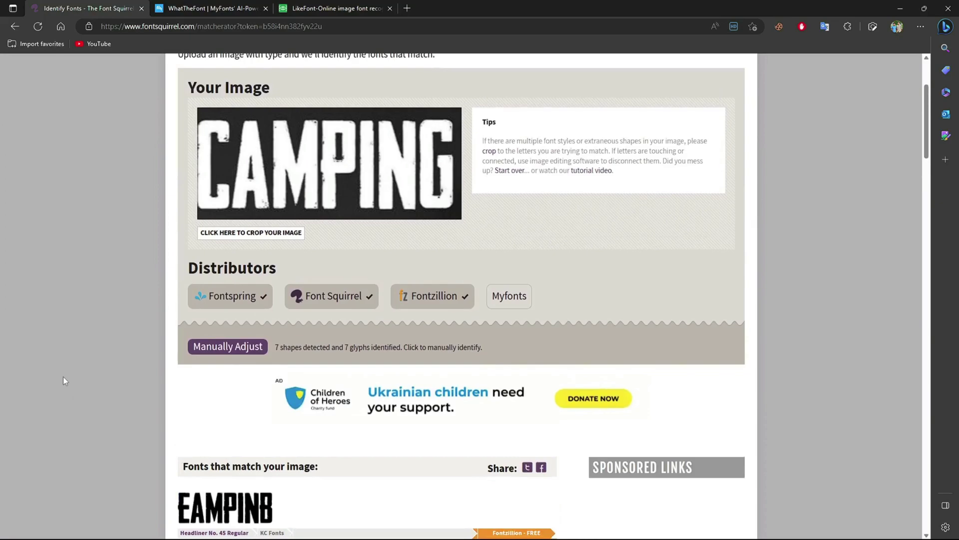
# Switch to the WhatTheFont page and upload the saved CAMPING screenshot there for identification.
pyautogui.click(178, 10)
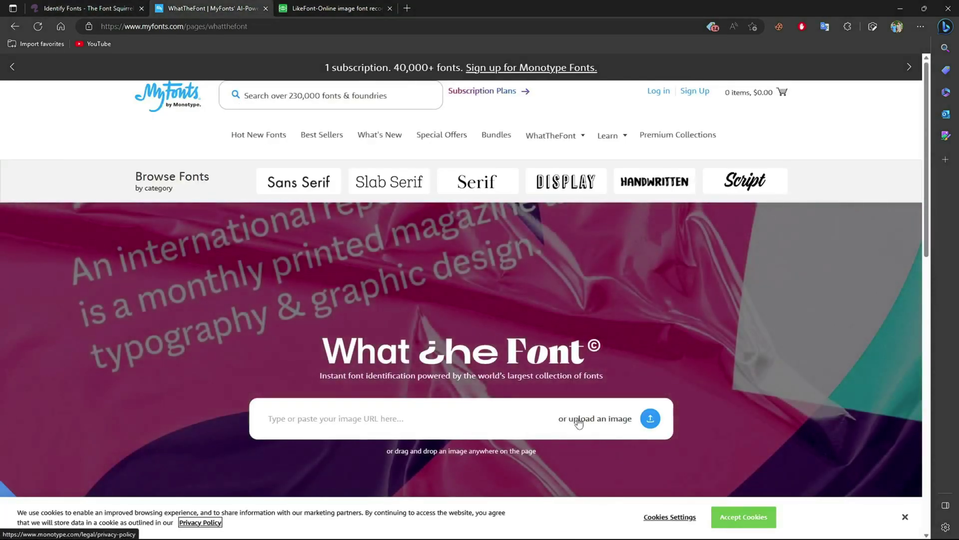
pyautogui.click(578, 419)
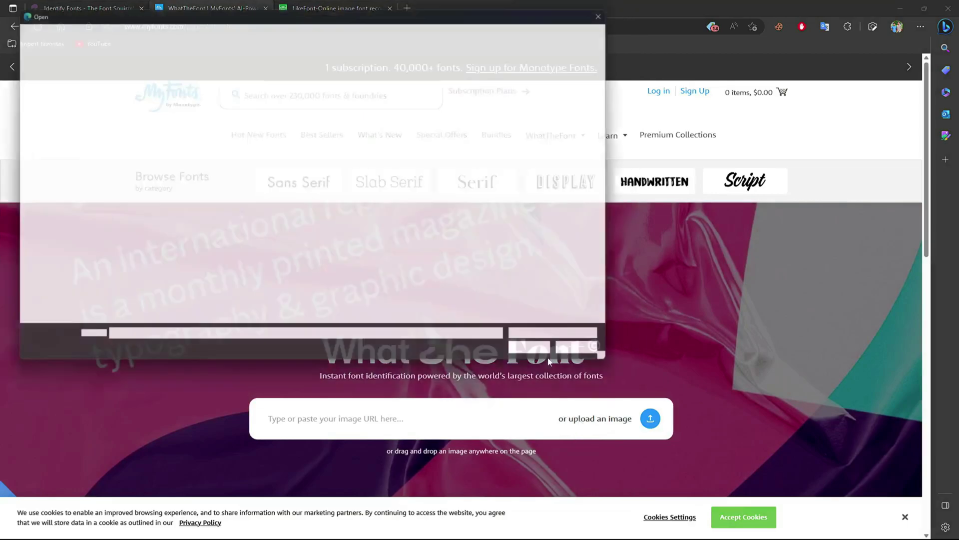
pyautogui.doubleClick(513, 217)
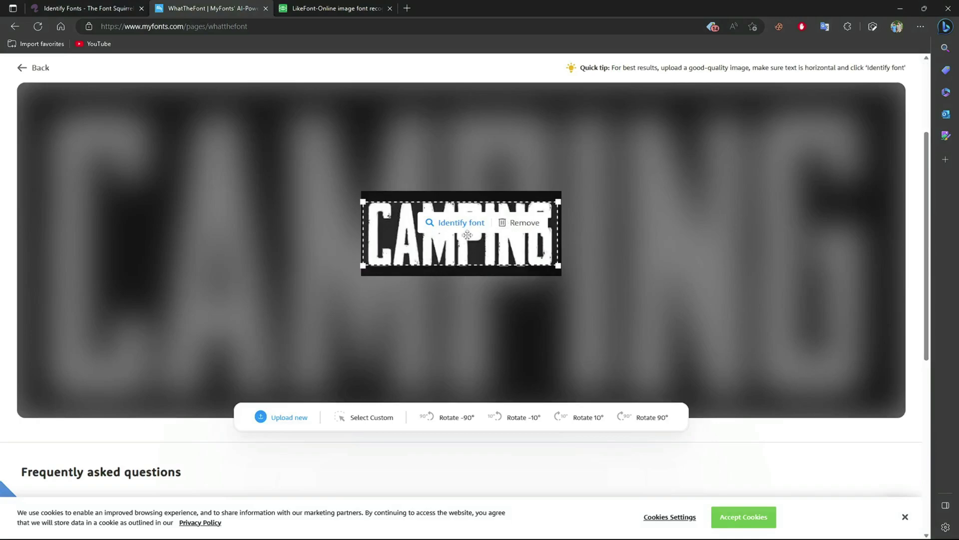
# Run the WhatTheFont identification on the cropped CAMPING text and check the Headliner No. 45 match.
pyautogui.click(440, 228)
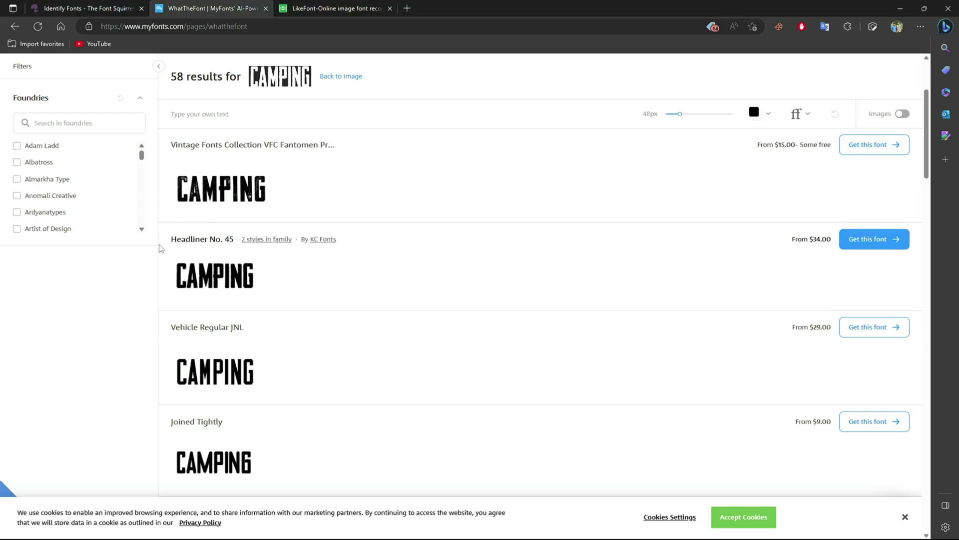
pyautogui.moveTo(166, 244); pyautogui.dragTo(233, 250)
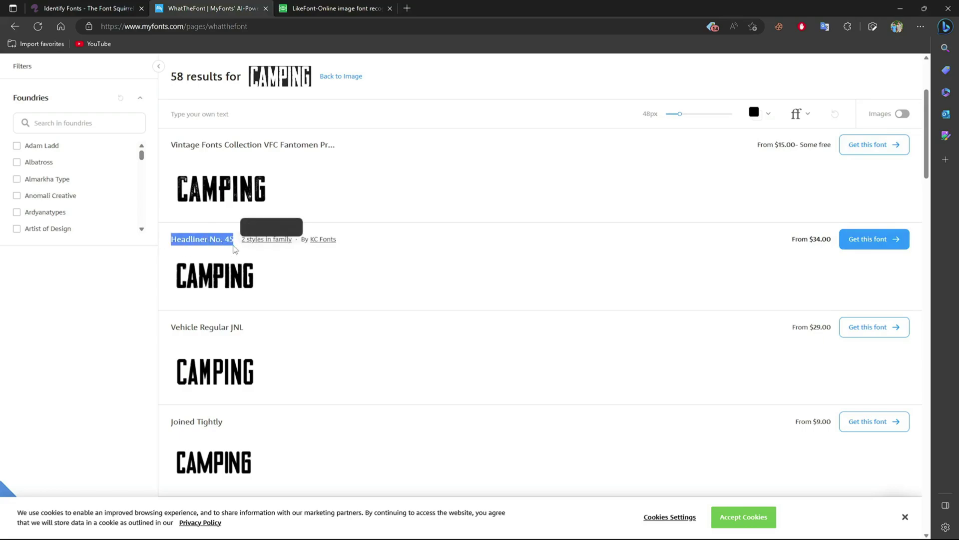
pyautogui.click(104, 331)
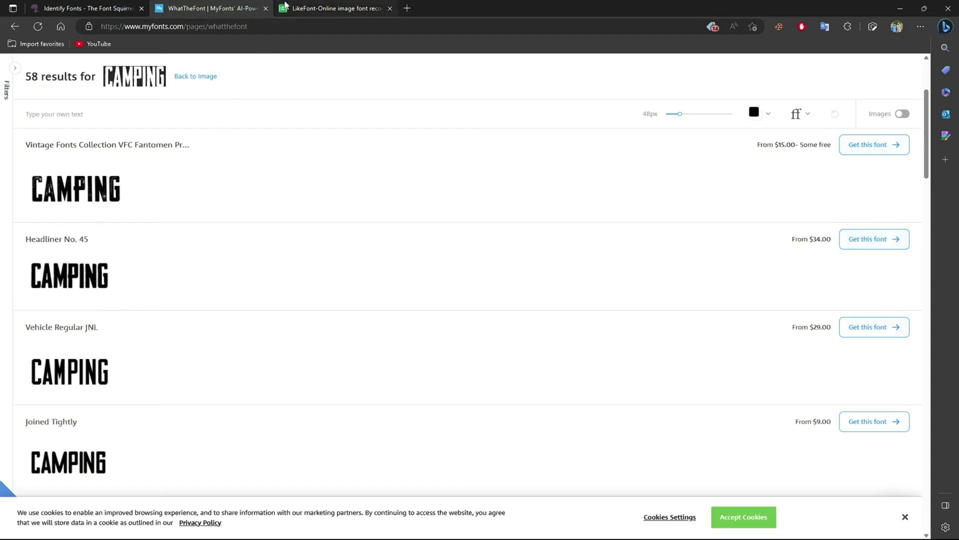
# Switch to the LikeFont page and upload the saved CAMPING screenshot there for identification.
pyautogui.click(284, 6)
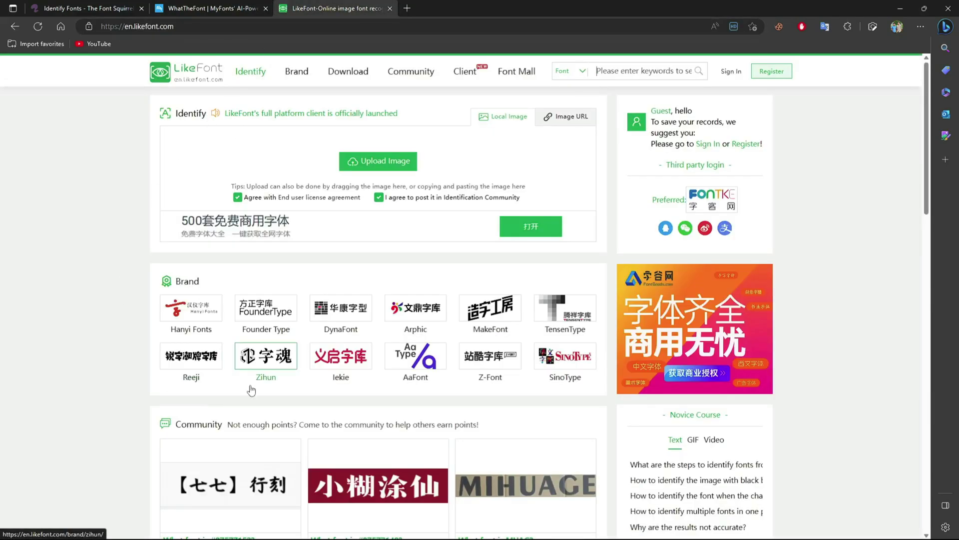
pyautogui.click(370, 161)
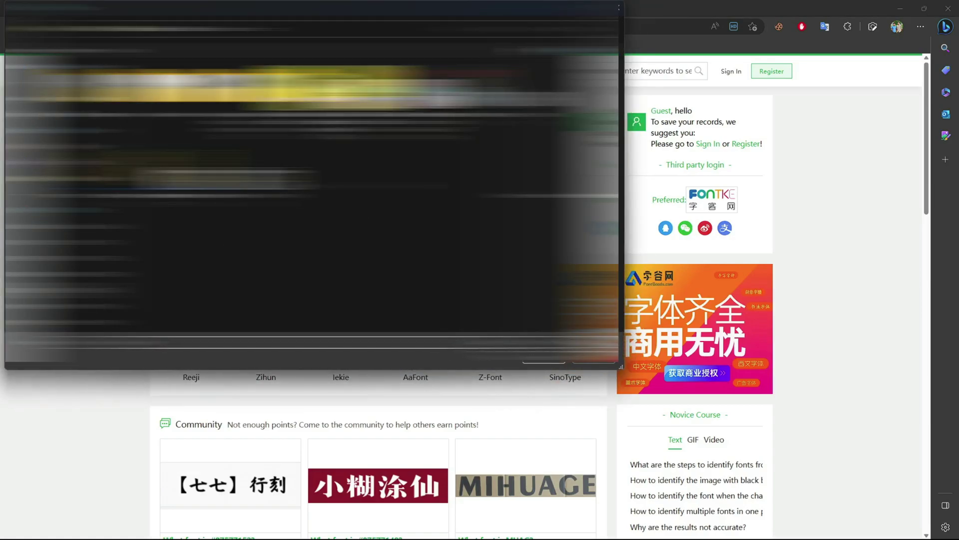
pyautogui.doubleClick(492, 107)
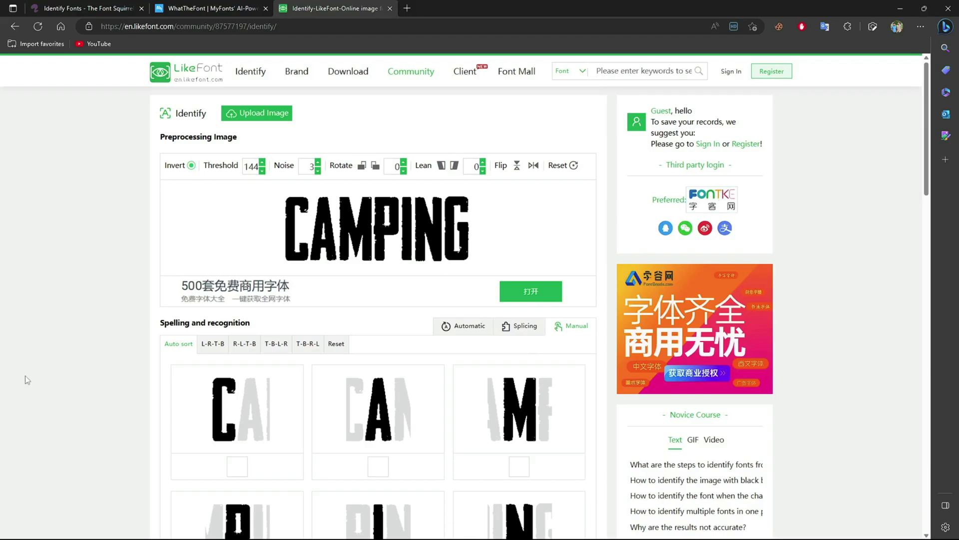
# Label the separated letter images C, A, M, P, I, N and G, and run the LikeFont identification.
pyautogui.scroll(-3, 27, 380)
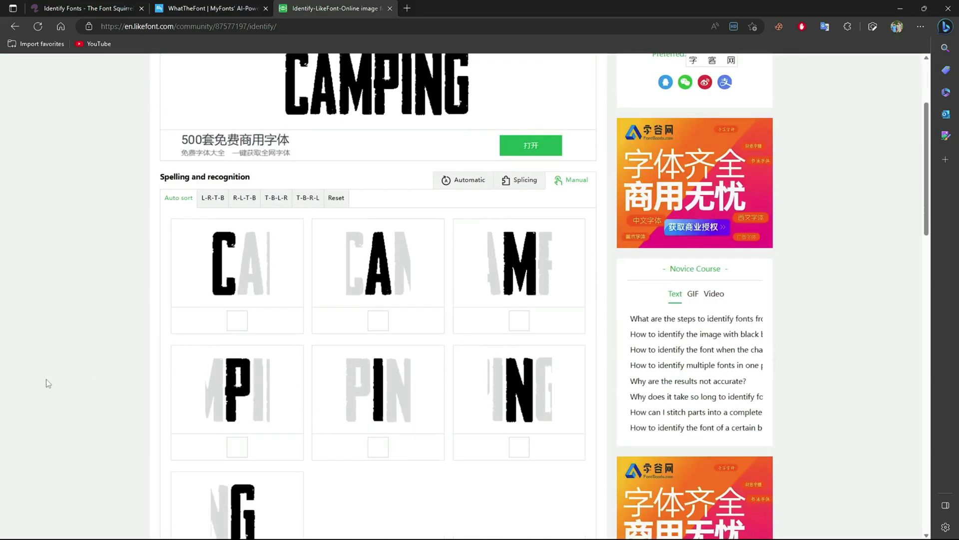
pyautogui.moveTo(236, 325)
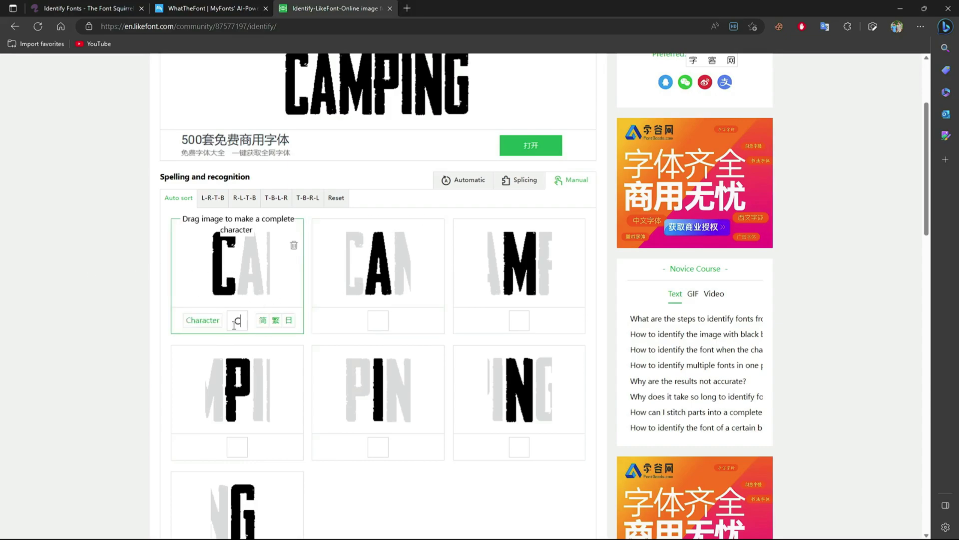
pyautogui.press('Tab')
pyautogui.write('N')
pyautogui.press('Tab')
pyautogui.write('G')
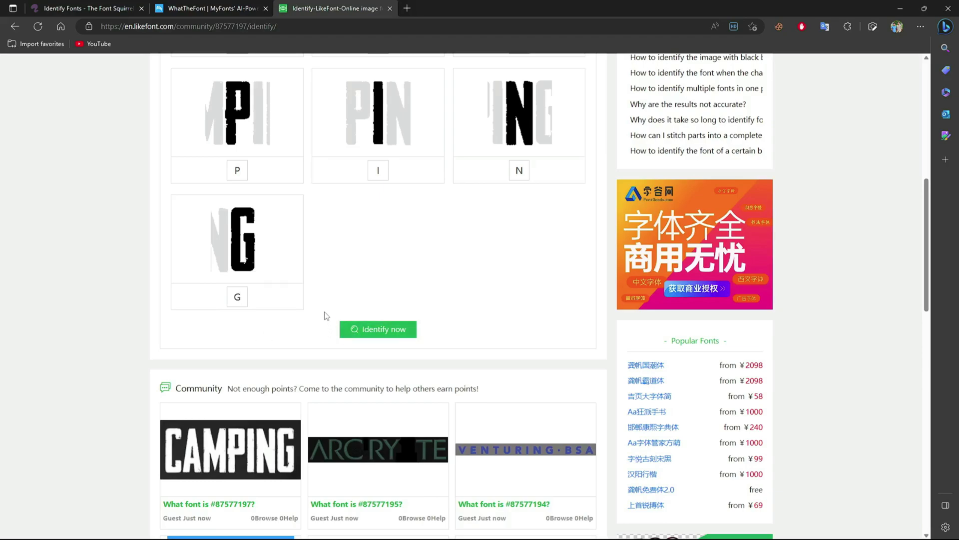
pyautogui.click(366, 330)
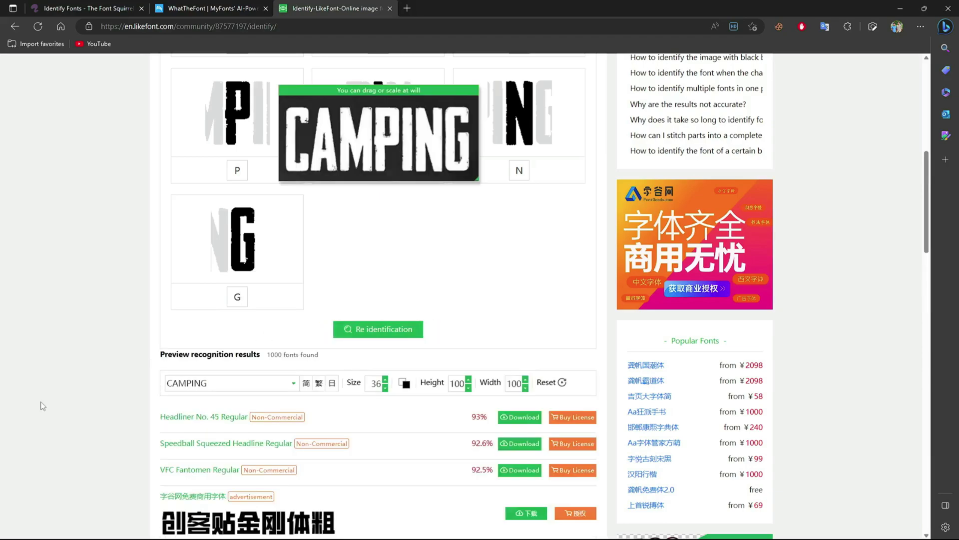
# Examine the LikeFont recognition results, comparing the Headliner No. 45 Regular sample with the CAMPING image.
pyautogui.scroll(-3, 49, 400)
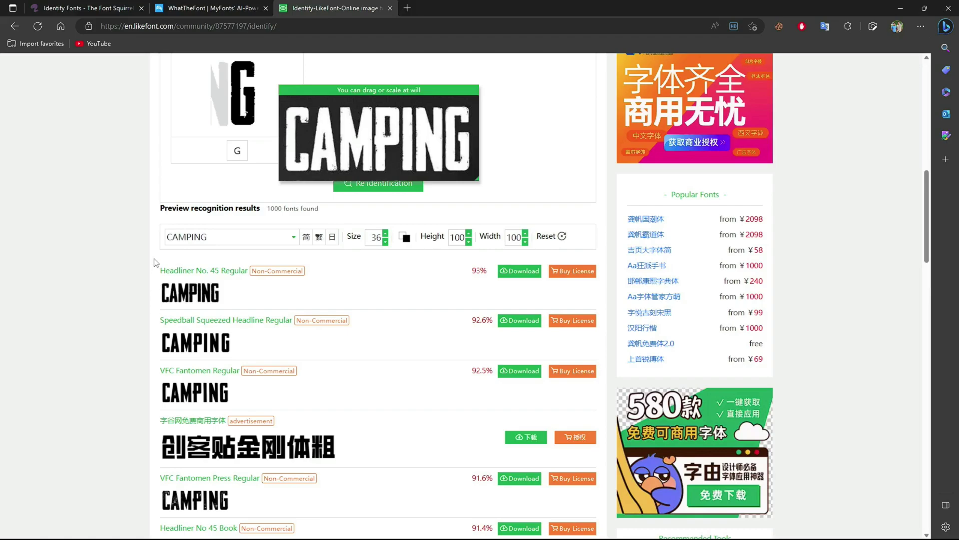
pyautogui.moveTo(152, 276); pyautogui.dragTo(247, 275)
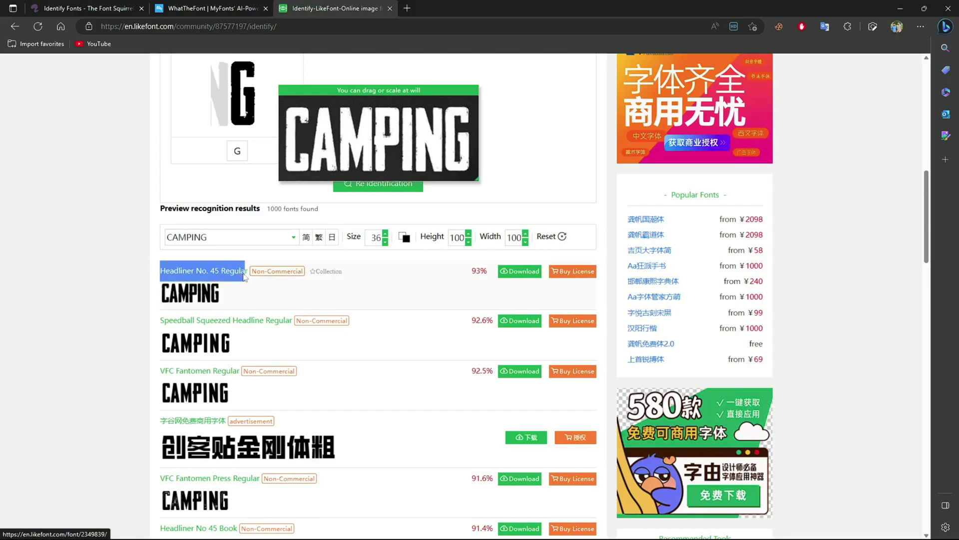
pyautogui.click(59, 350)
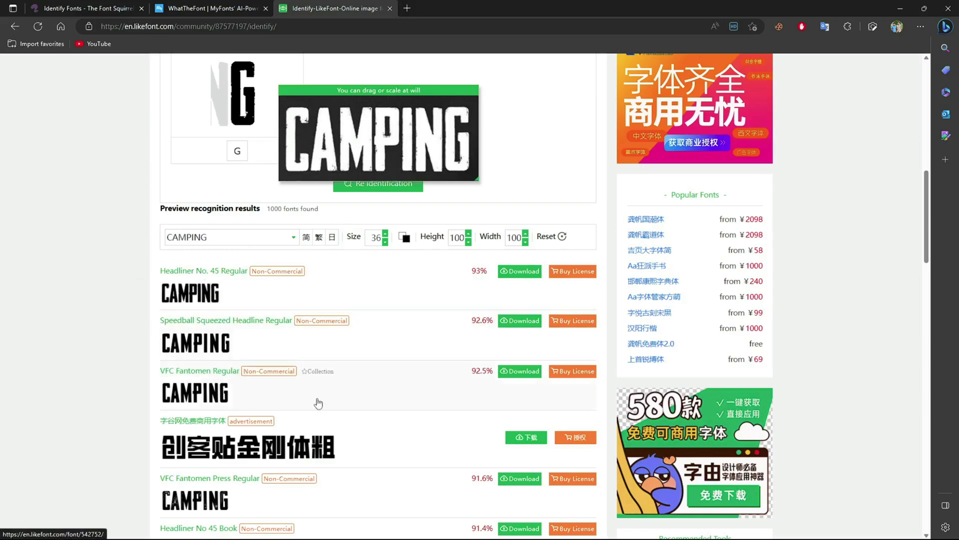
pyautogui.scroll(9, 332, 402)
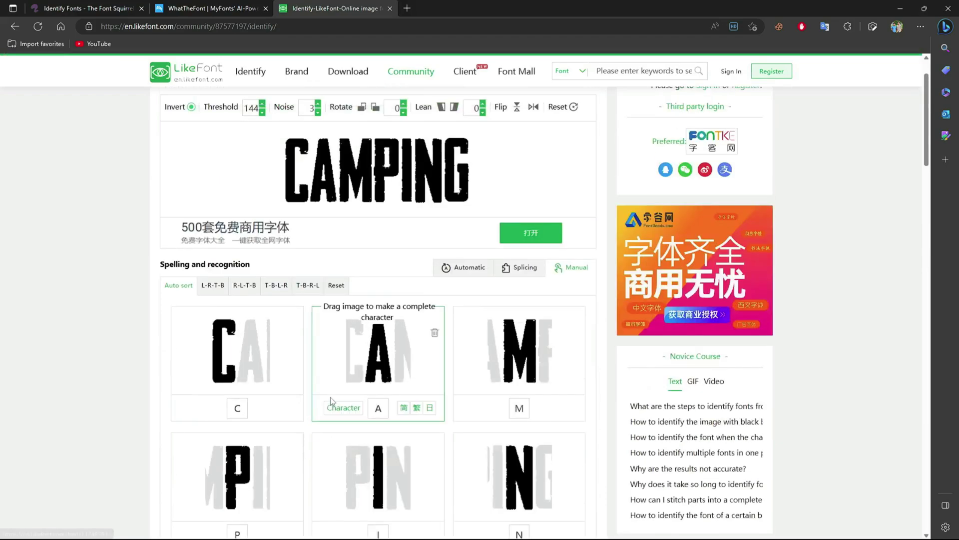
# Search the web for "typography t-shirt design" images in a new browser tab.
pyautogui.click(407, 9)
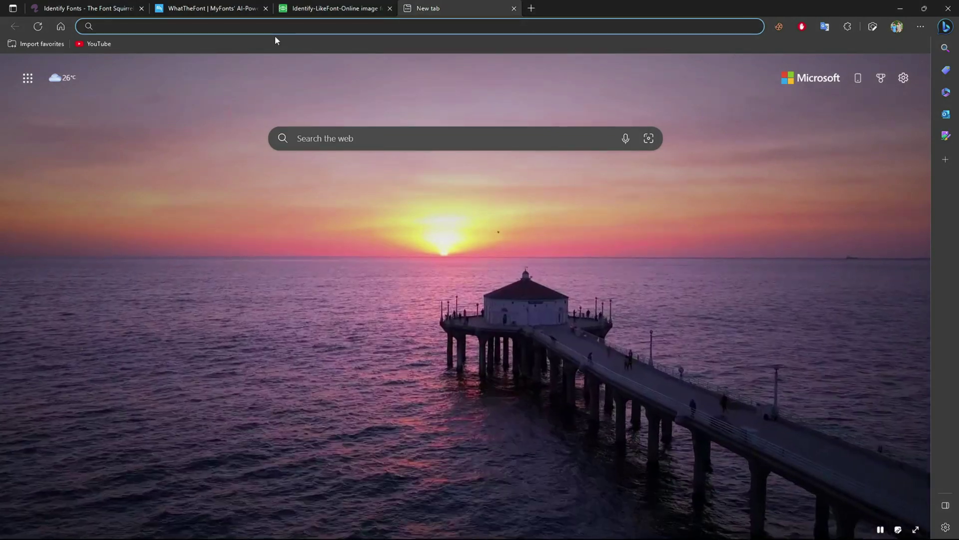
pyautogui.write('TYPOG')
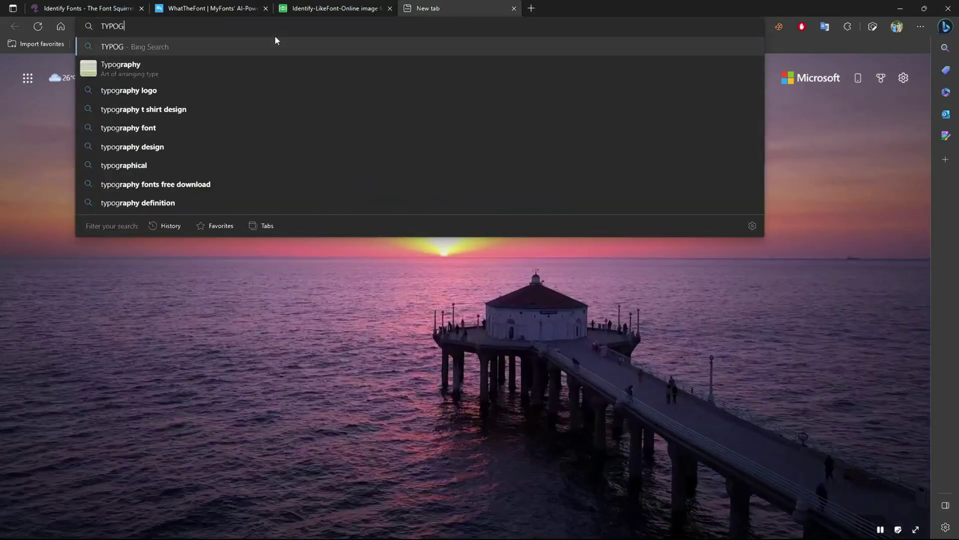
pyautogui.write('RAPHY T-SH')
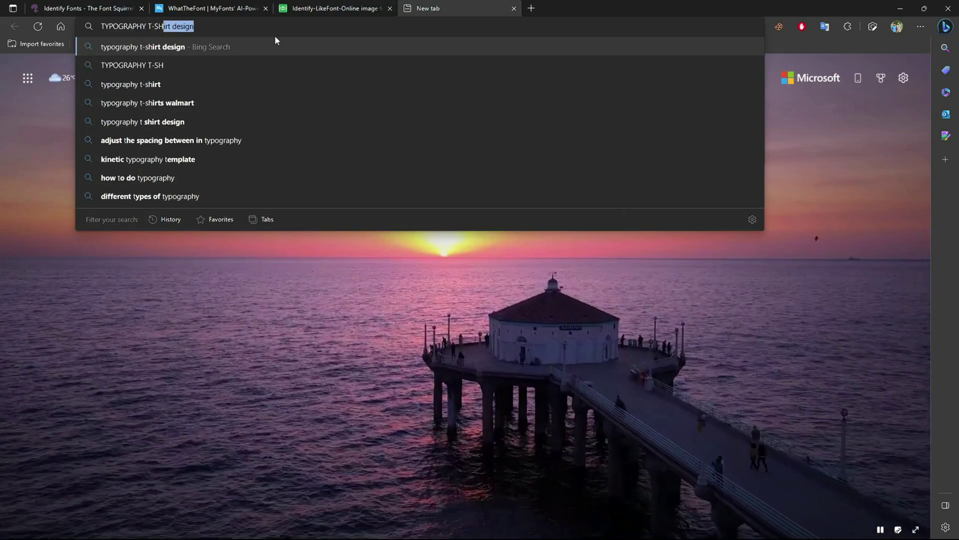
pyautogui.write('IRT DESIGN')
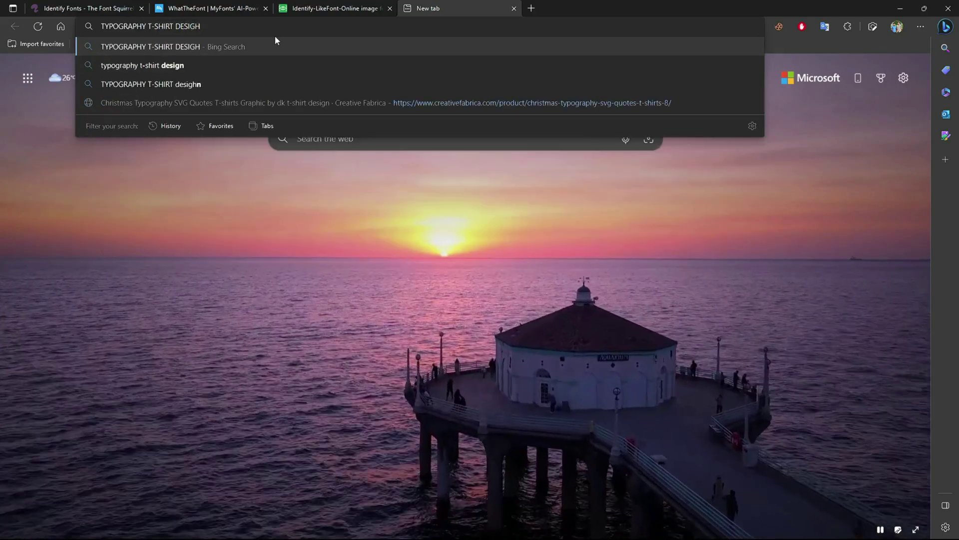
pyautogui.press('BackSpace')
pyautogui.press('Down')
pyautogui.press('Return')
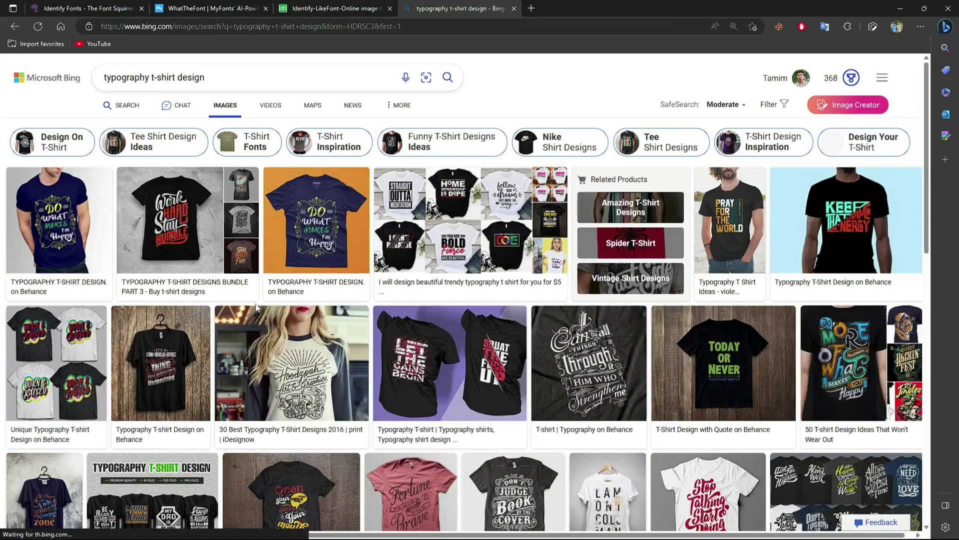
# Browse the typography t-shirt image results for a design with decorated lettering.
pyautogui.scroll(-1, 287, 357)
pyautogui.scroll(-3, 287, 357)
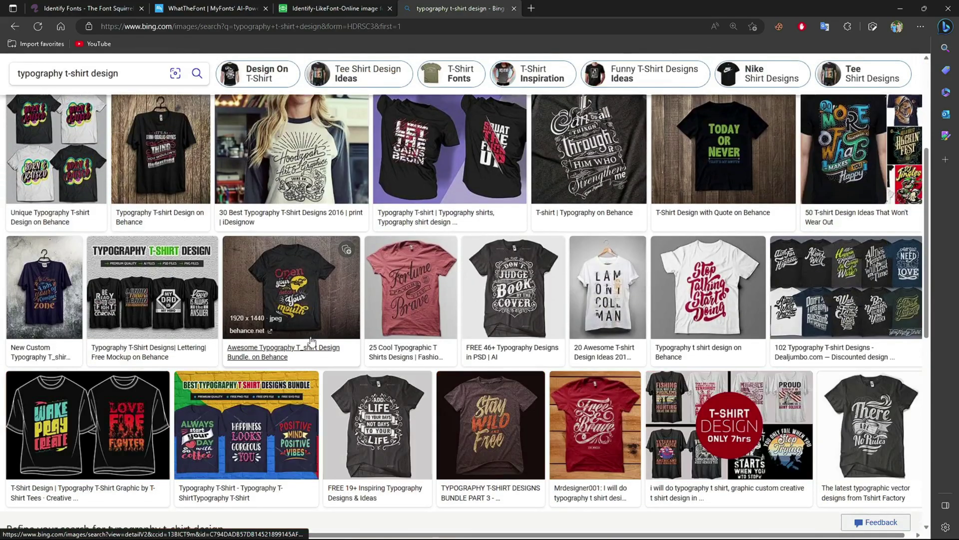
pyautogui.moveTo(317, 347)
pyautogui.scroll(-3, 317, 346)
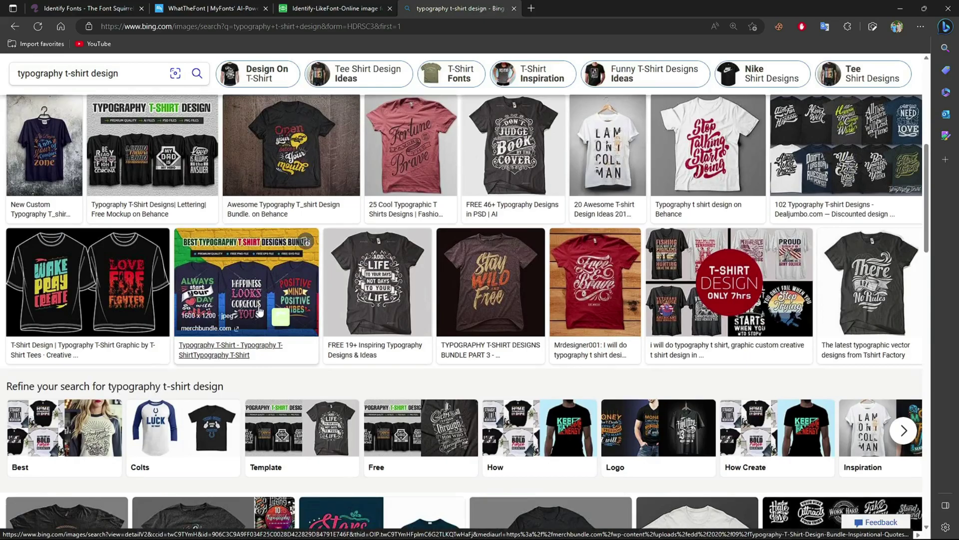
pyautogui.moveTo(259, 312)
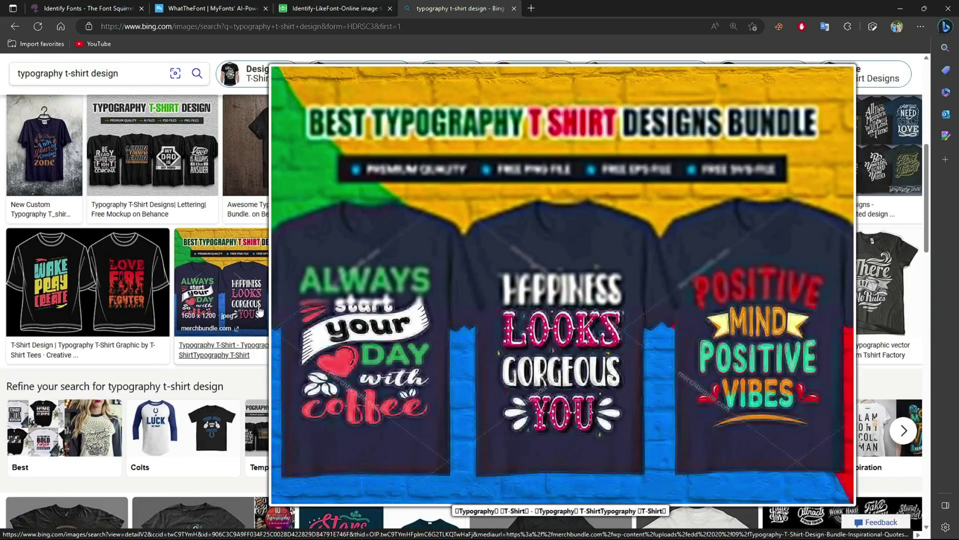
pyautogui.scroll(-4, 250, 317)
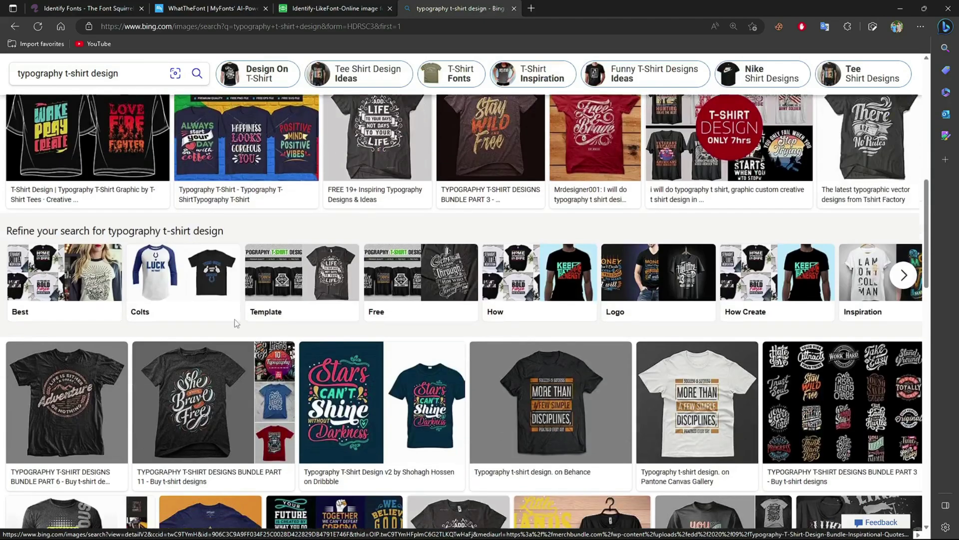
pyautogui.scroll(3, 234, 324)
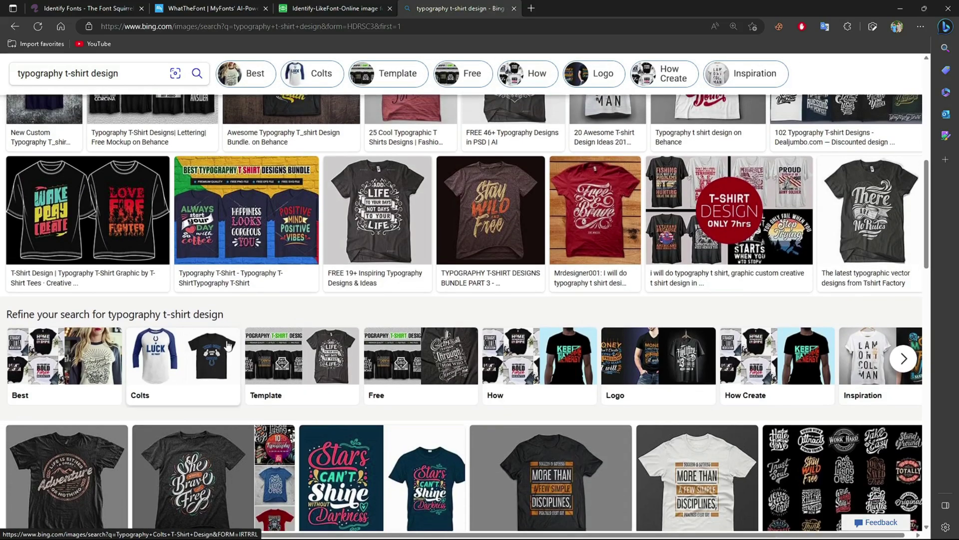
pyautogui.scroll(-3, 224, 339)
# Capture the word Stars from the enlarged "Stars Can't Shine Without Darkness" preview and save it over Screenshot_2.png.
pyautogui.moveTo(343, 370)
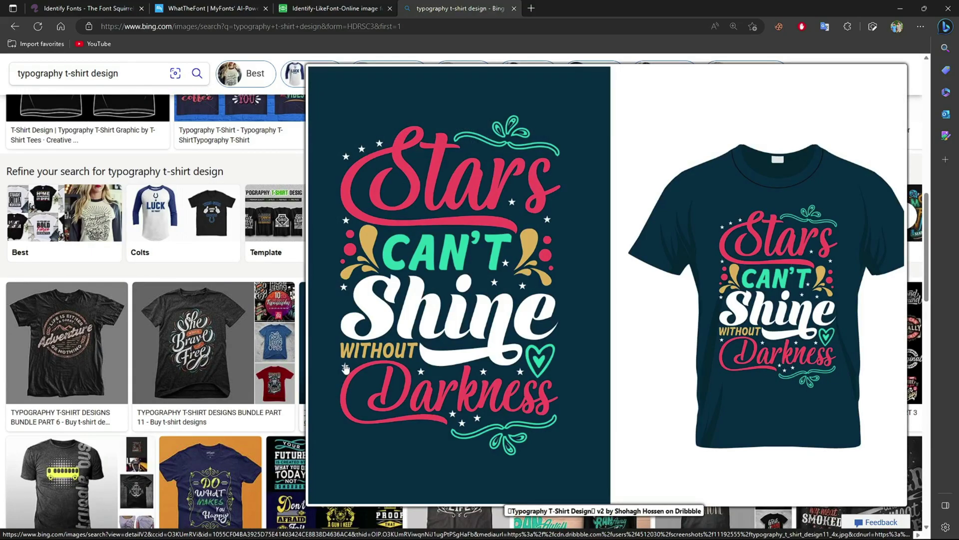
pyautogui.press('Print')
pyautogui.moveTo(323, 109); pyautogui.dragTo(566, 239)
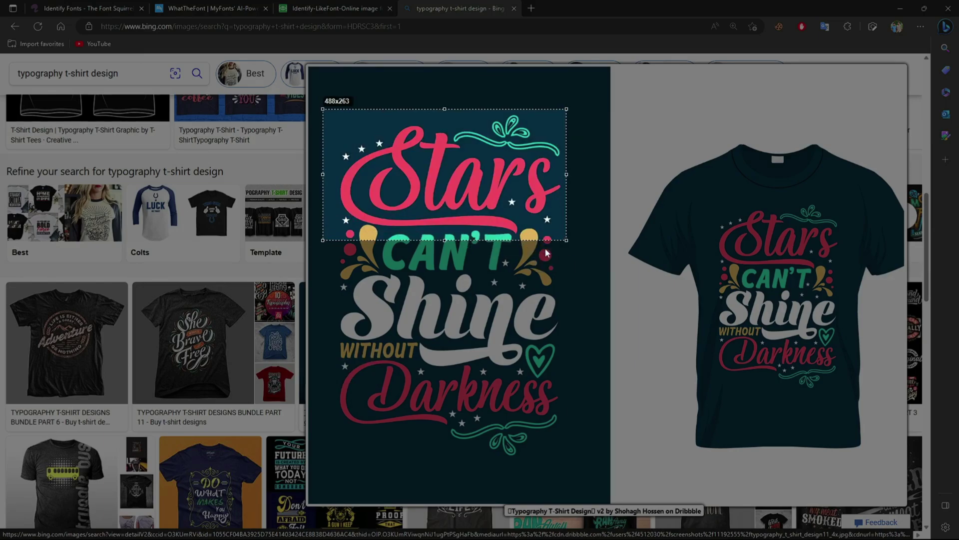
pyautogui.hotkey('ctrl', 's')
pyautogui.click(343, 68)
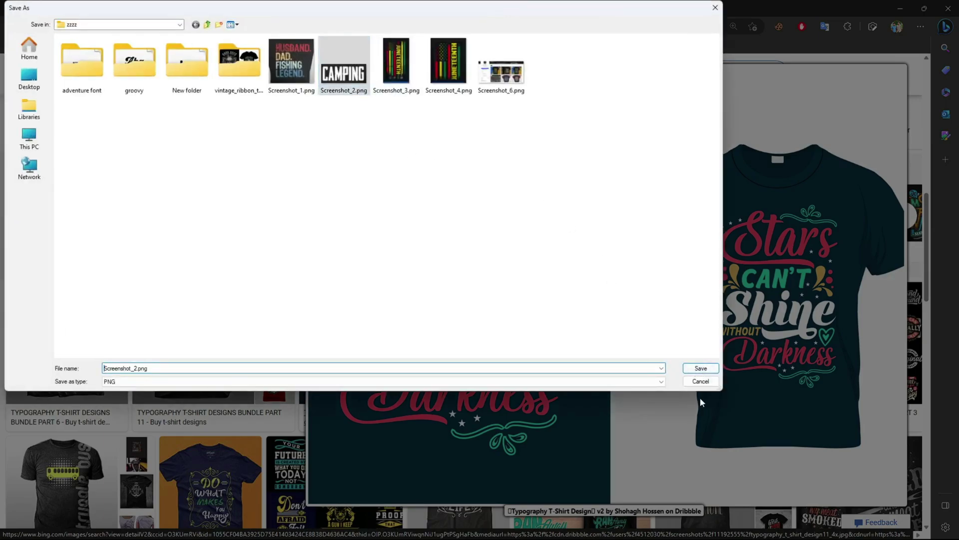
pyautogui.click(701, 367)
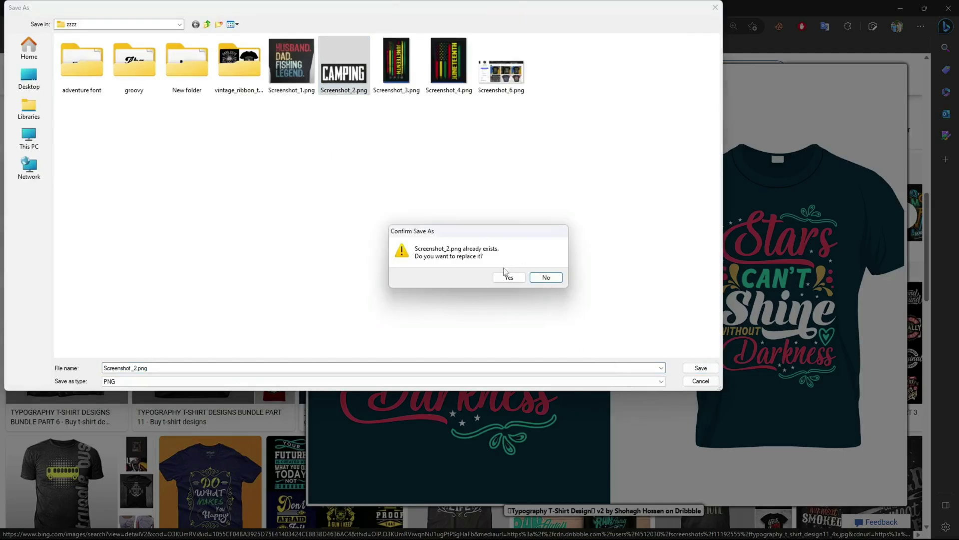
pyautogui.click(508, 276)
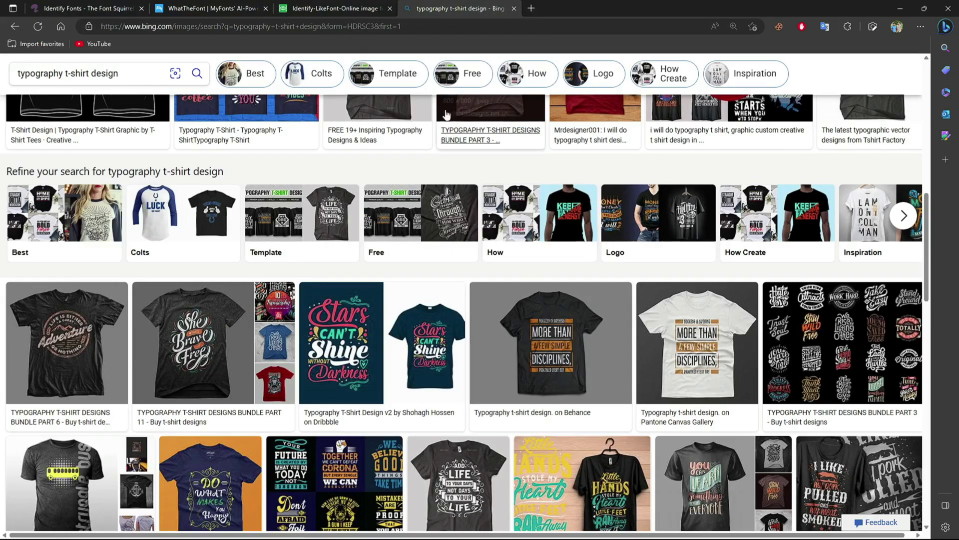
# Capture the whole Stars design, circle the ornament and small stars around the word Stars in red, and copy the capture.
pyautogui.moveTo(338, 333)
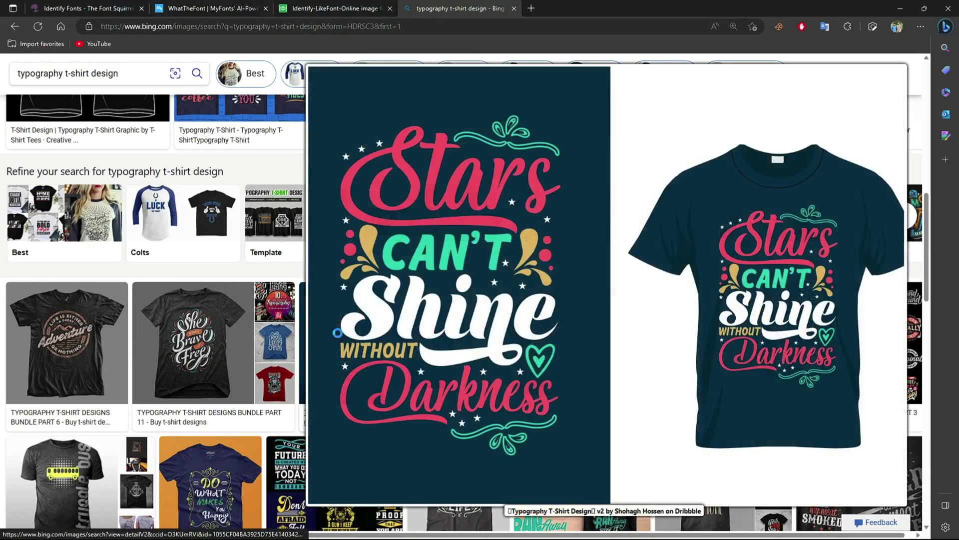
pyautogui.press('Print')
pyautogui.moveTo(309, 79); pyautogui.dragTo(624, 471)
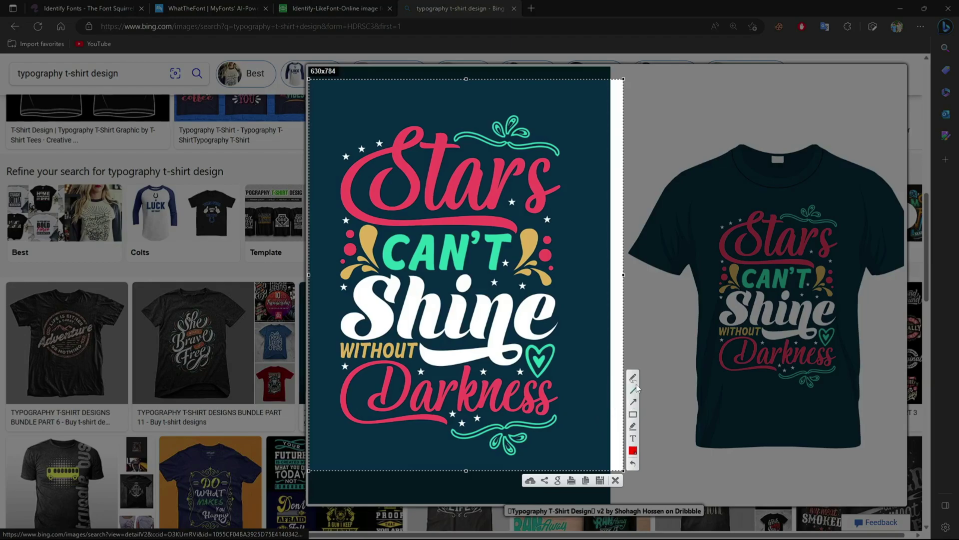
pyautogui.moveTo(542, 112)
pyautogui.mouseDown()
pyautogui.moveTo(529, 179)
pyautogui.moveTo(539, 107)
pyautogui.mouseUp()
pyautogui.moveTo(370, 125); pyautogui.dragTo(392, 143)
pyautogui.moveTo(514, 203)
pyautogui.mouseDown()
pyautogui.moveTo(497, 214)
pyautogui.moveTo(516, 229)
pyautogui.mouseUp()
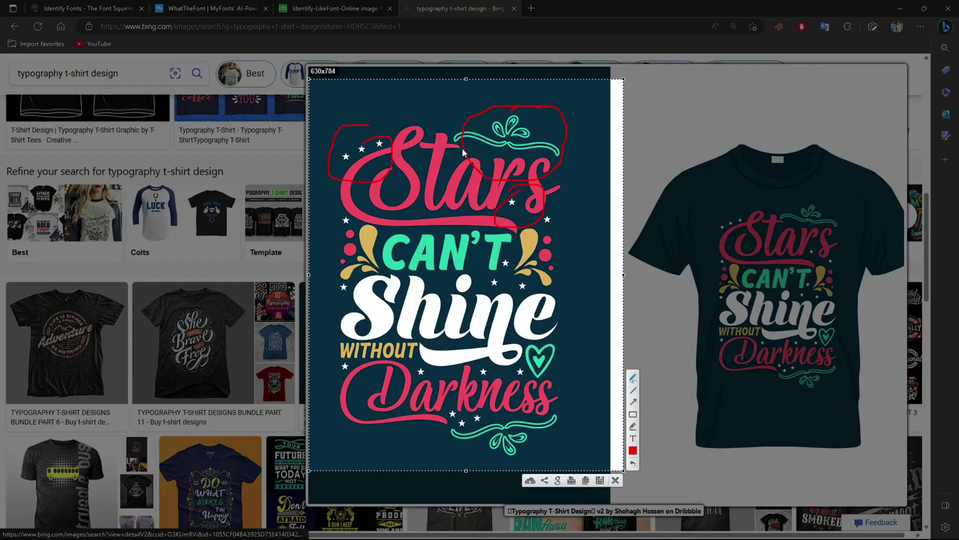
pyautogui.hotkey('ctrl', 'c')
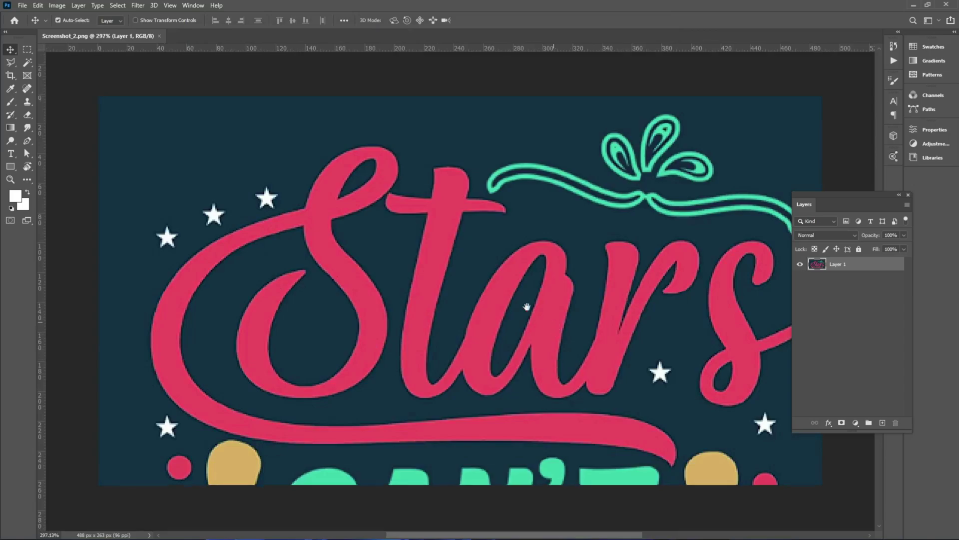
# Outline the three stars above the S with the Polygonal Lasso and fill the selection with the sampled dark blue background colour.
pyautogui.moveTo(527, 306); pyautogui.dragTo(511, 294)
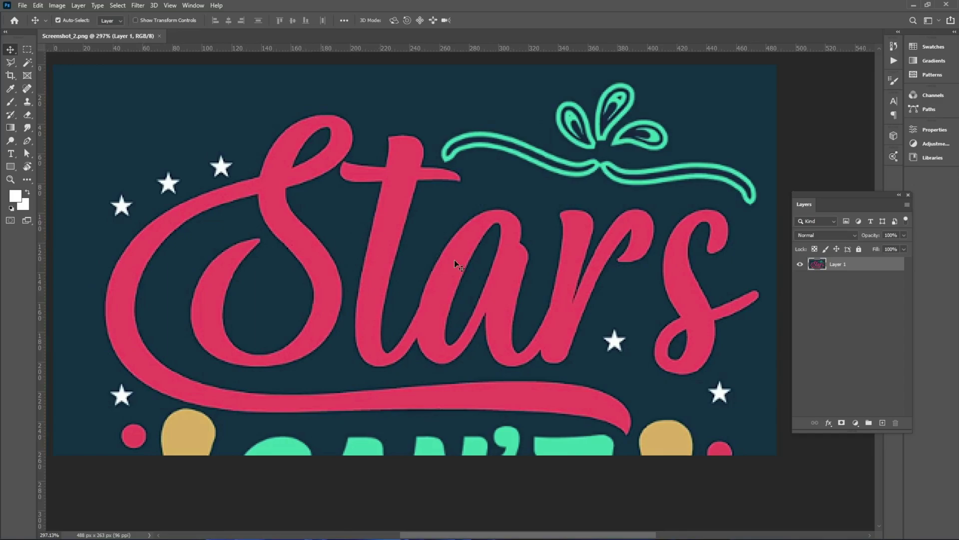
pyautogui.click(10, 62)
pyautogui.click(92, 225)
pyautogui.click(124, 227)
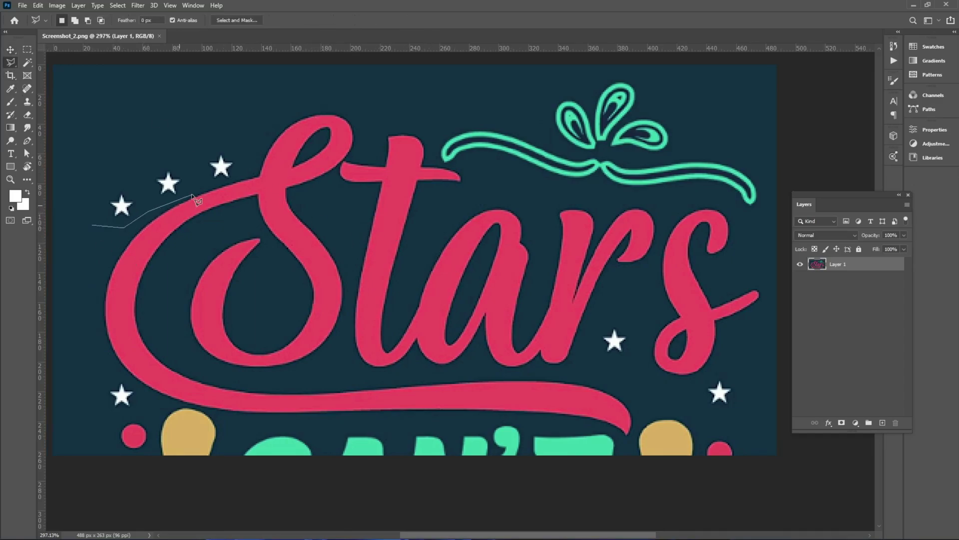
pyautogui.click(237, 171)
pyautogui.click(229, 132)
pyautogui.click(98, 156)
pyautogui.click(93, 225)
pyautogui.press('i')
pyautogui.click(77, 137)
pyautogui.hotkey('alt', 'BackSpace')
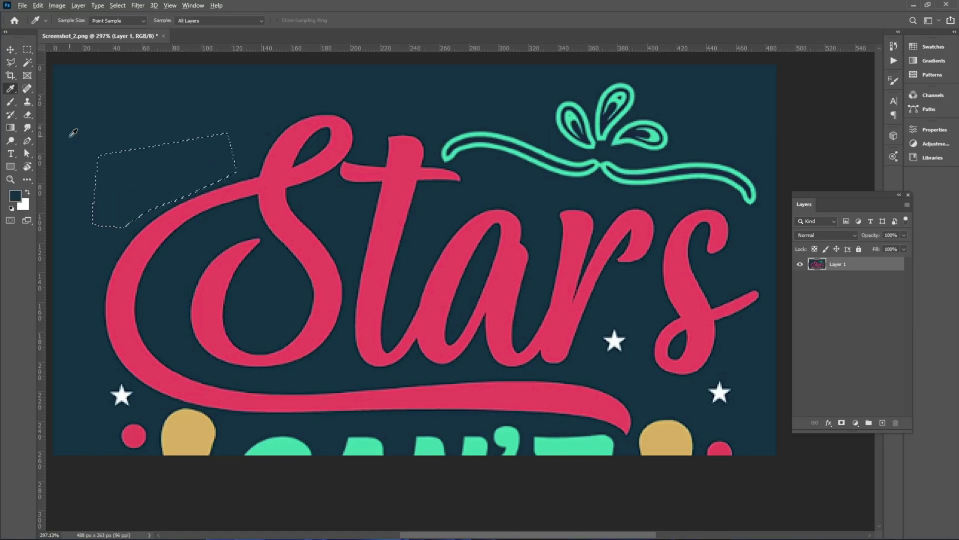
pyautogui.hotkey('ctrl', 'd')
# Paint over the start of the green ornament above the t with a 10 px brush in the background colour.
pyautogui.press('b')
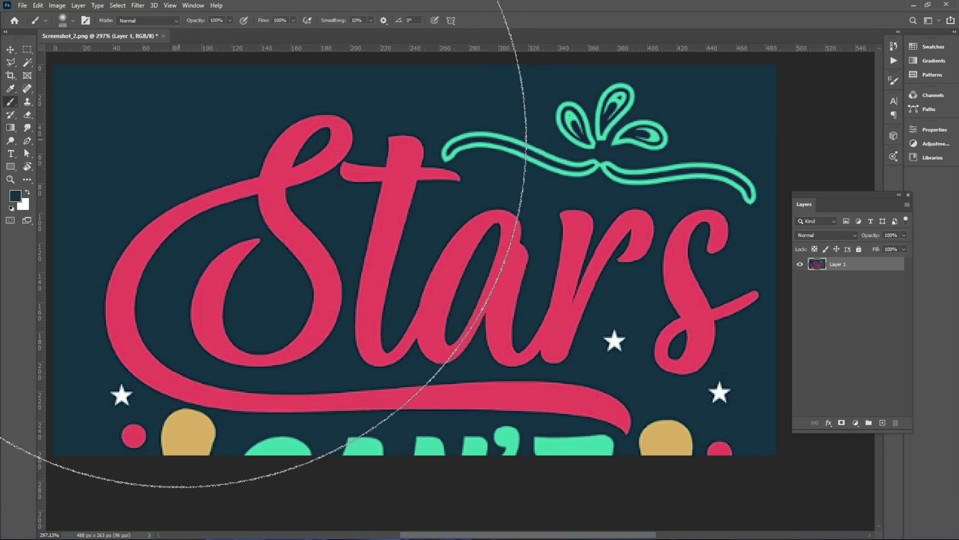
pyautogui.rightClick(99, 117)
pyautogui.doubleClick(282, 239)
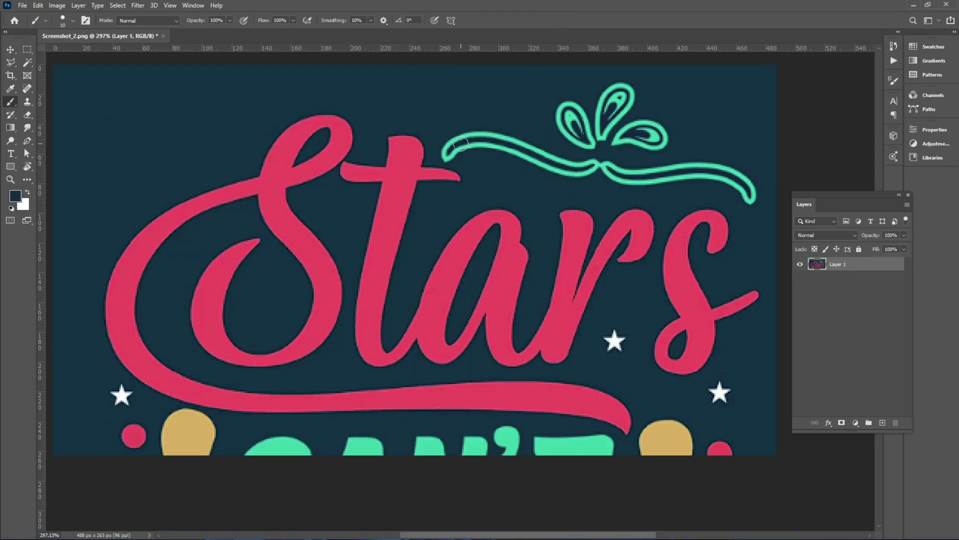
pyautogui.moveTo(448, 150)
pyautogui.mouseDown()
pyautogui.moveTo(448, 141)
pyautogui.moveTo(475, 157)
pyautogui.moveTo(480, 127)
pyautogui.moveTo(450, 131)
pyautogui.mouseUp()
pyautogui.moveTo(588, 132); pyautogui.dragTo(460, 181)
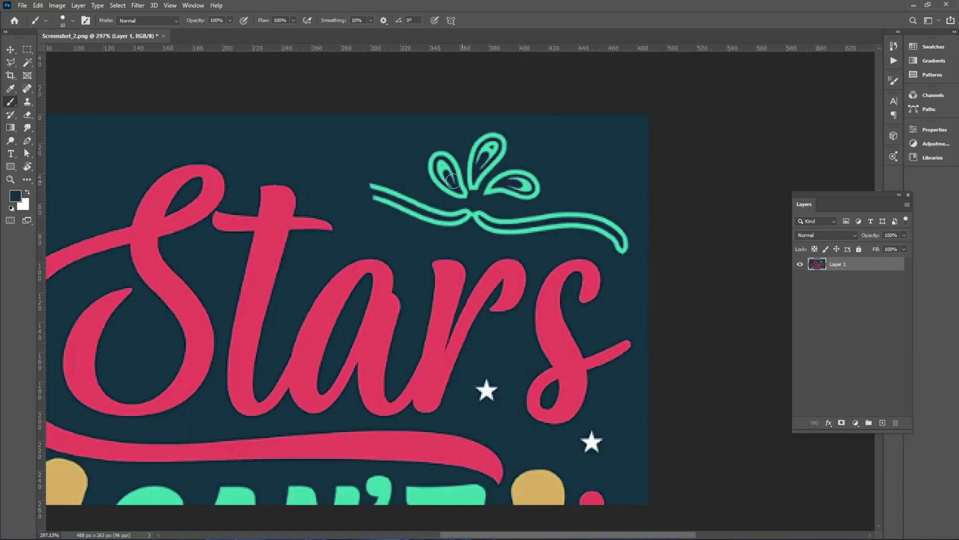
# Lasso the rest of the green ornament above the letters freehand and fill it with the background colour.
pyautogui.moveTo(10, 62); pyautogui.dragTo(75, 62)
pyautogui.moveTo(484, 116)
pyautogui.mouseDown()
pyautogui.moveTo(348, 150)
pyautogui.moveTo(463, 227)
pyautogui.moveTo(457, 214)
pyautogui.mouseUp()
pyautogui.moveTo(501, 114)
pyautogui.mouseDown()
pyautogui.moveTo(333, 152)
pyautogui.moveTo(429, 230)
pyautogui.moveTo(604, 262)
pyautogui.moveTo(505, 89)
pyautogui.mouseUp()
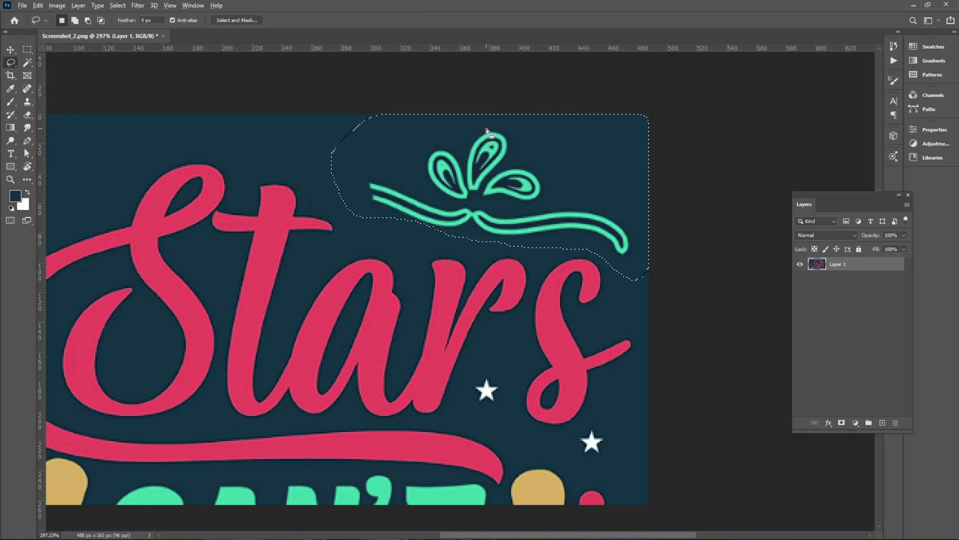
pyautogui.hotkey('alt', 'BackSpace')
# Lasso both stars near the final s, the gold and pink shapes below them and the green lettering, and fill them with the background colour.
pyautogui.scroll(-5, 531, 103)
pyautogui.hscroll(-4, 531, 103)
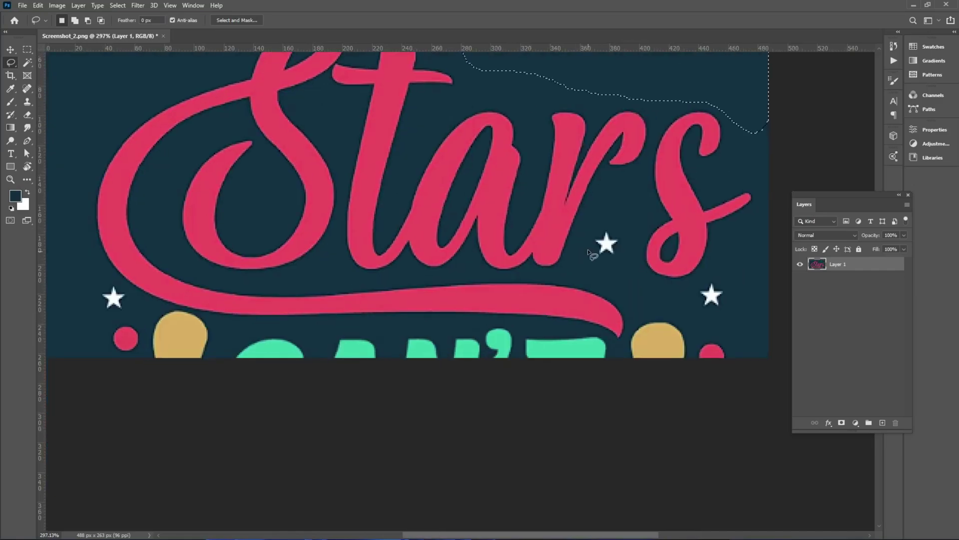
pyautogui.moveTo(594, 243)
pyautogui.mouseDown()
pyautogui.moveTo(632, 235)
pyautogui.moveTo(625, 231)
pyautogui.mouseUp()
pyautogui.moveTo(716, 277)
pyautogui.mouseDown()
pyautogui.moveTo(700, 306)
pyautogui.moveTo(720, 276)
pyautogui.mouseUp()
pyautogui.moveTo(744, 359)
pyautogui.mouseDown()
pyautogui.moveTo(659, 312)
pyautogui.moveTo(641, 329)
pyautogui.mouseUp()
pyautogui.moveTo(645, 307)
pyautogui.mouseDown()
pyautogui.moveTo(622, 345)
pyautogui.moveTo(484, 326)
pyautogui.moveTo(238, 325)
pyautogui.mouseUp()
pyautogui.moveTo(209, 373); pyautogui.dragTo(210, 375)
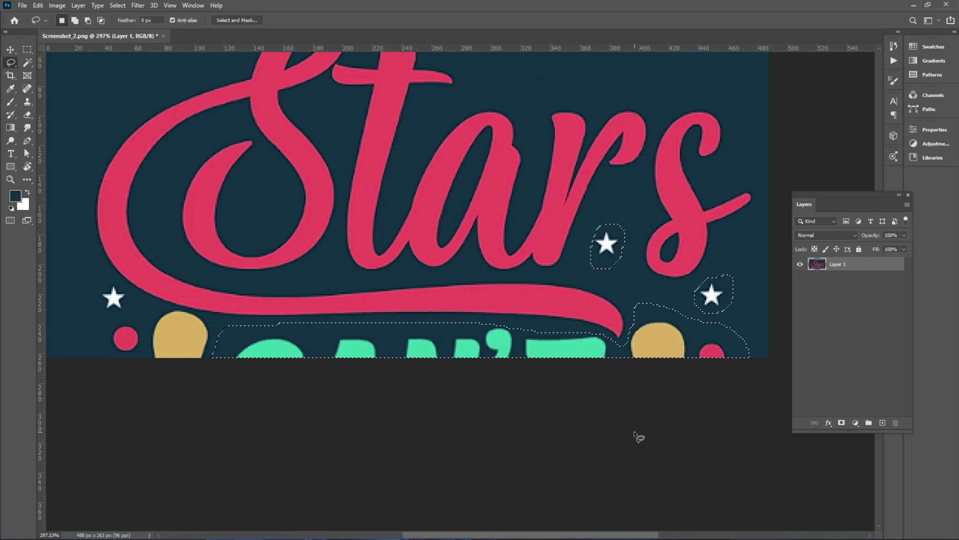
pyautogui.press('Delete')
pyautogui.hotkey('ctrl', 'd')
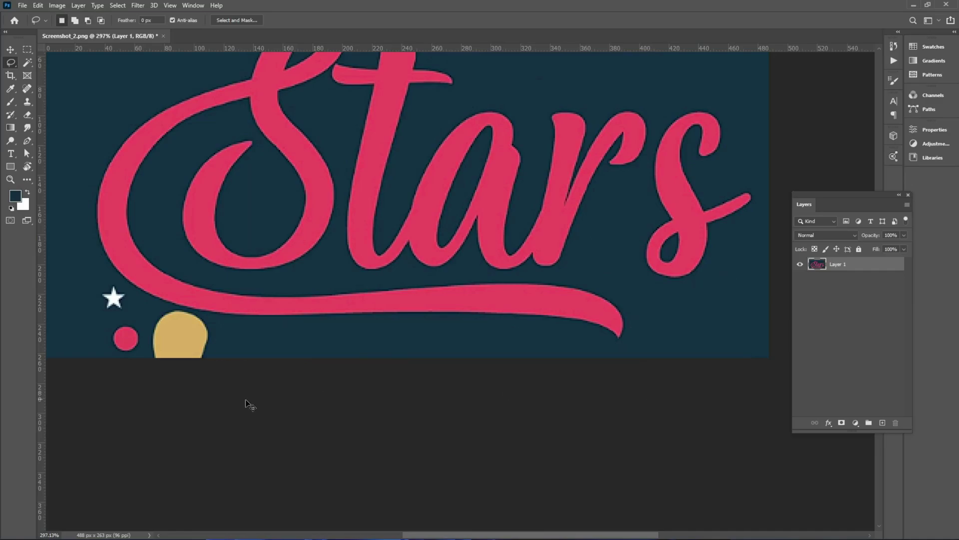
# Lasso the remaining star, pink dot and gold shape below the S swash, fill them with the background colour and deselect.
pyautogui.scroll(3, 81, 332)
pyautogui.moveTo(100, 253)
pyautogui.mouseDown()
pyautogui.moveTo(233, 294)
pyautogui.moveTo(295, 466)
pyautogui.moveTo(68, 277)
pyautogui.moveTo(80, 284)
pyautogui.mouseUp()
pyautogui.press('Delete')
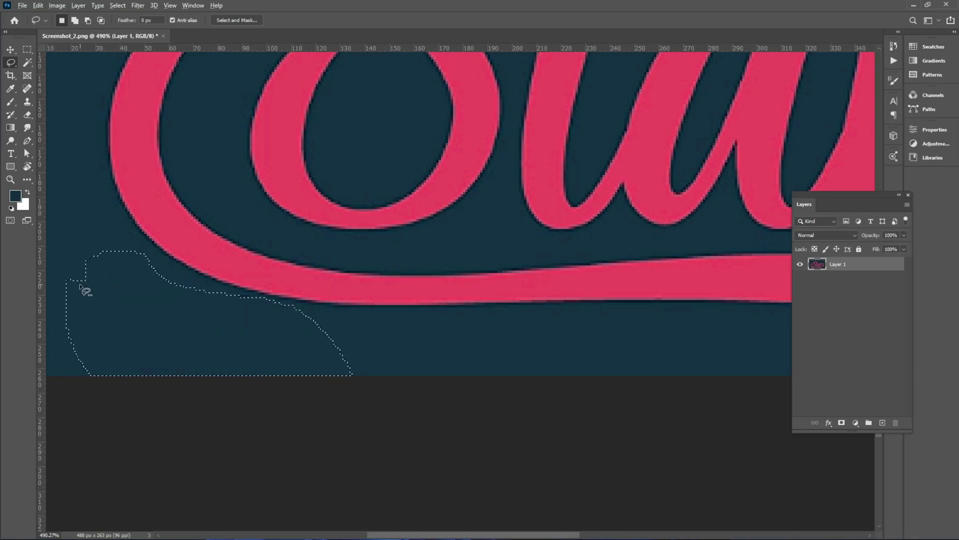
pyautogui.hotkey('ctrl', '0')
pyautogui.hotkey('ctrl', 'd')
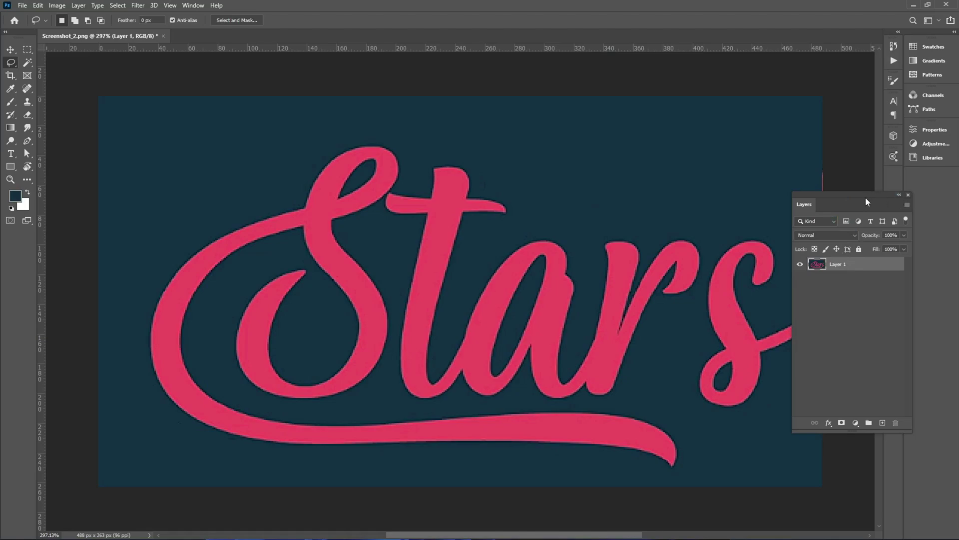
# Collapse the Layers panel out of the artwork's way and save the cleaned Screenshot_2.png.
pyautogui.click(902, 196)
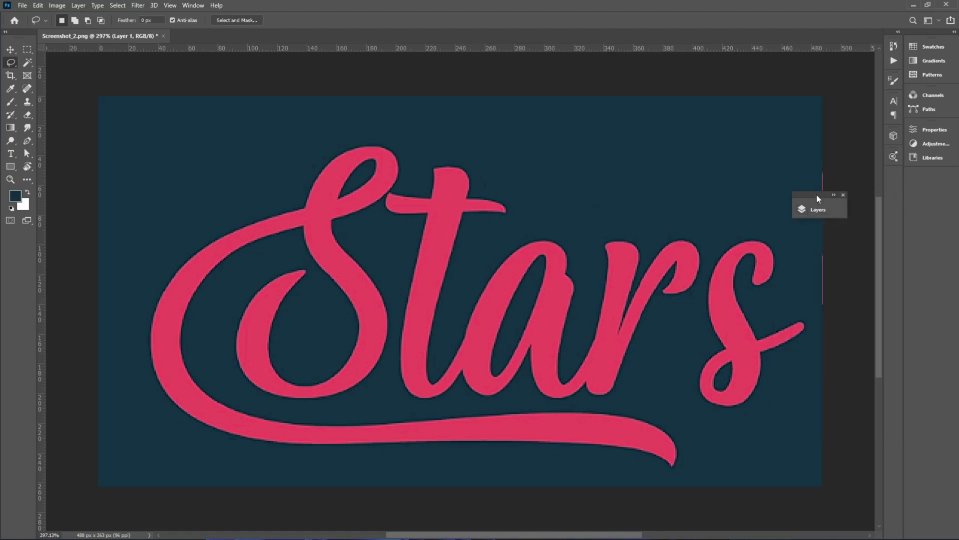
pyautogui.scroll(-2, 392, 222)
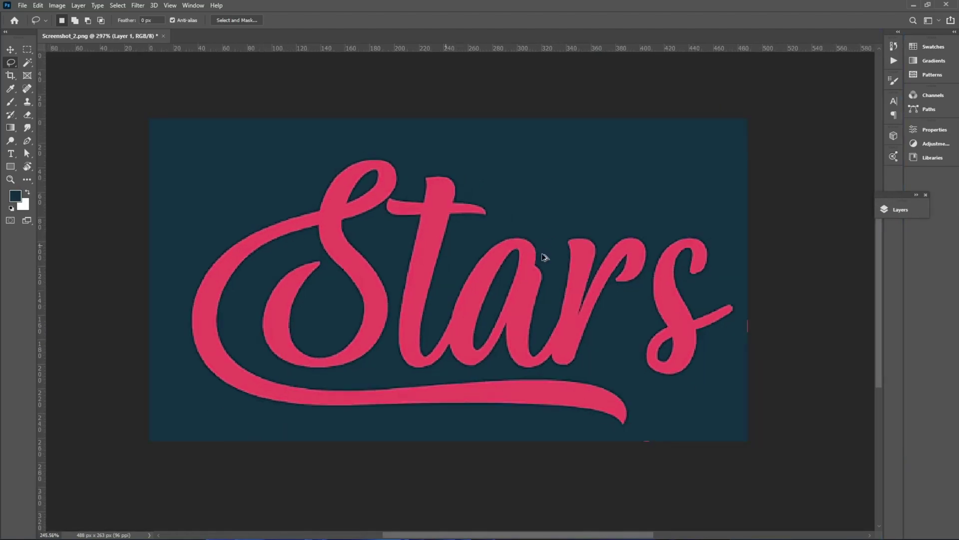
pyautogui.scroll(2, 554, 257)
pyautogui.hotkey('ctrl', 's')
pyautogui.press('v')
# Switch to the Edge browser and try to match the cleaned Stars image in Font Squirrel's Font Identifier.
pyautogui.moveTo(418, 532)
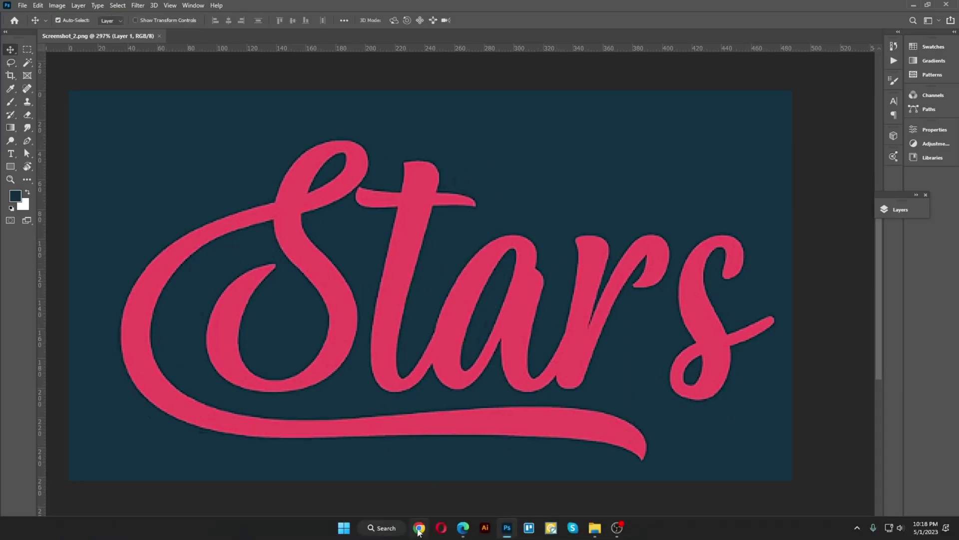
pyautogui.click(463, 527)
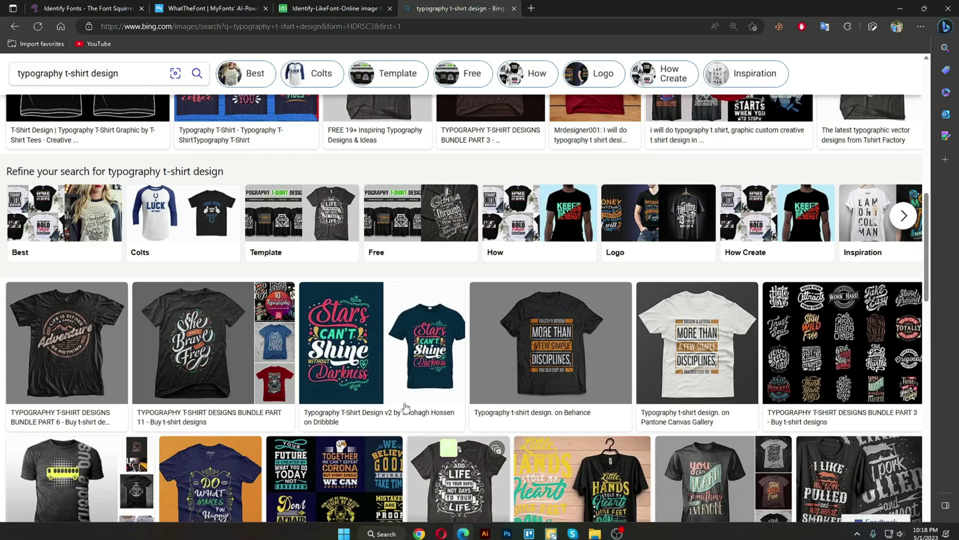
pyautogui.click(316, 9)
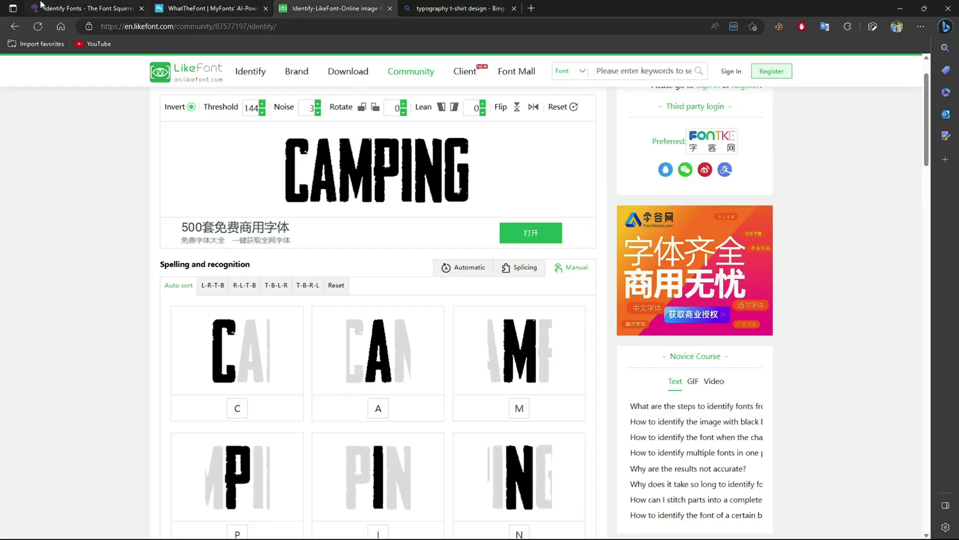
pyautogui.click(41, 4)
pyautogui.scroll(3, 333, 289)
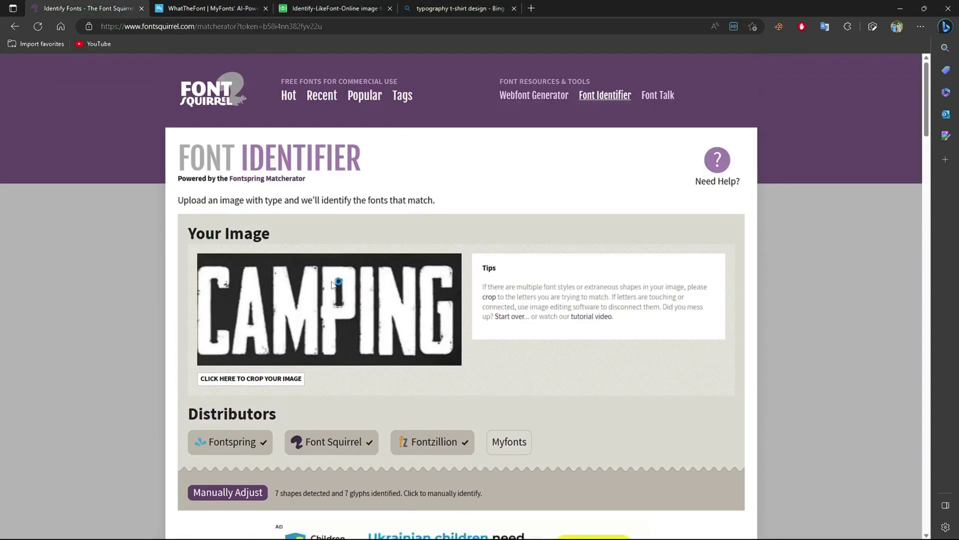
pyautogui.click(610, 97)
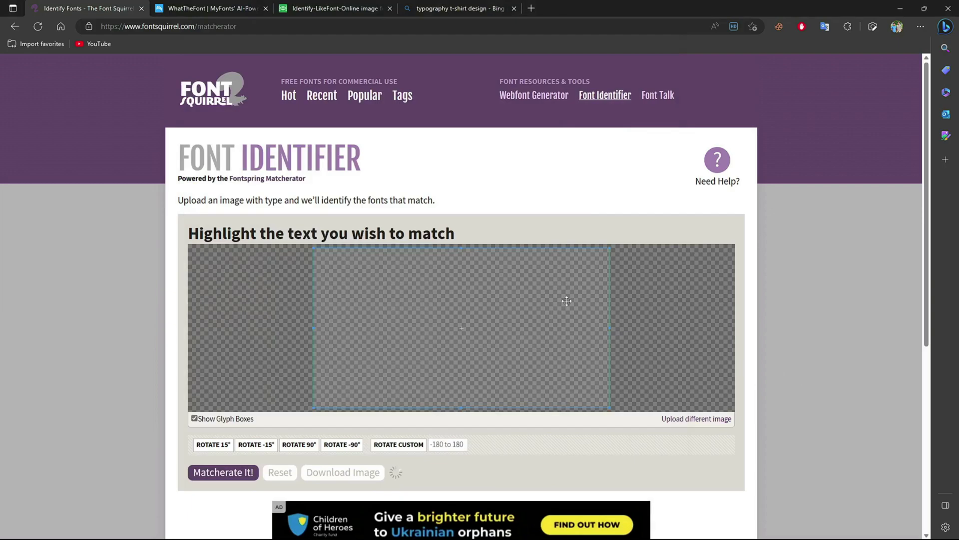
pyautogui.moveTo(431, 318); pyautogui.dragTo(465, 311)
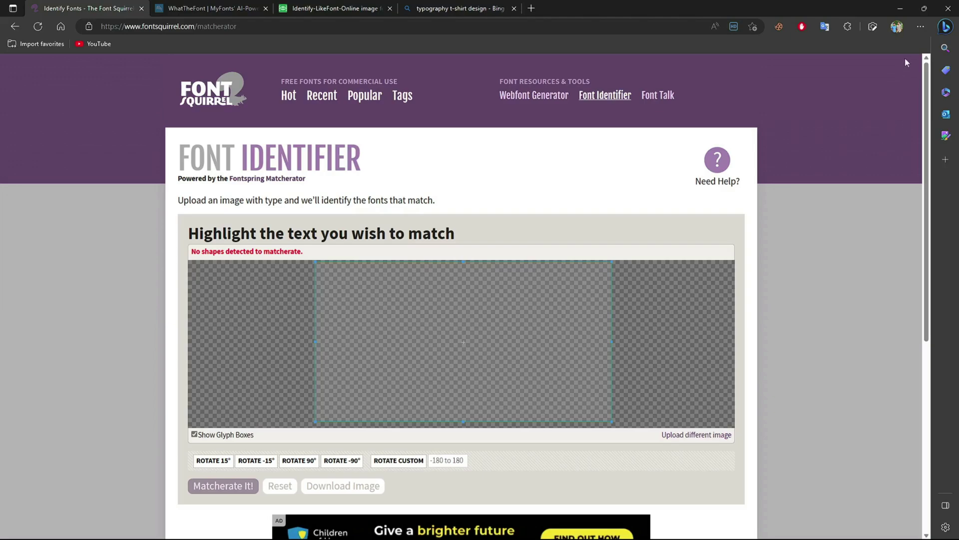
# Return to Photoshop and erase the stroke joining the t and a with a Polygonal Lasso selection filled in the background colour.
pyautogui.click(901, 9)
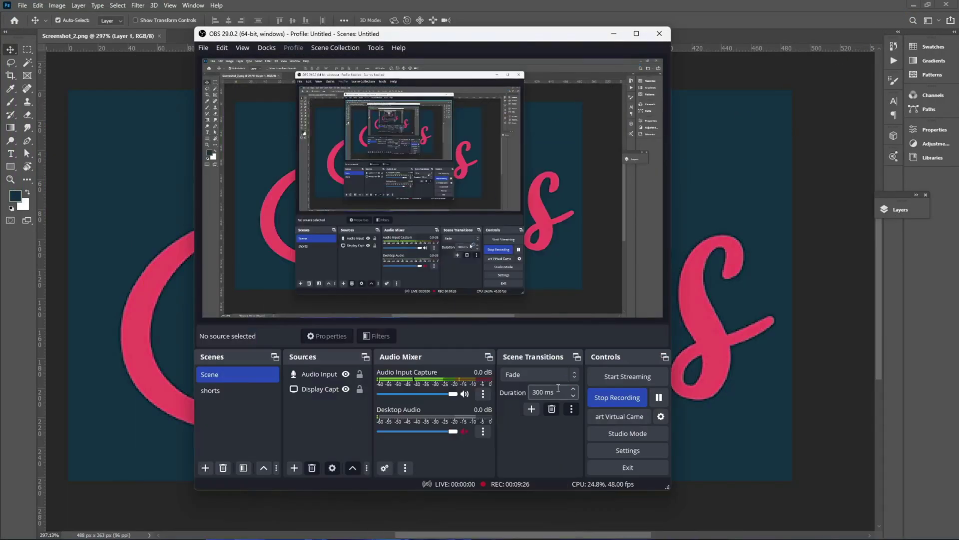
pyautogui.click(820, 397)
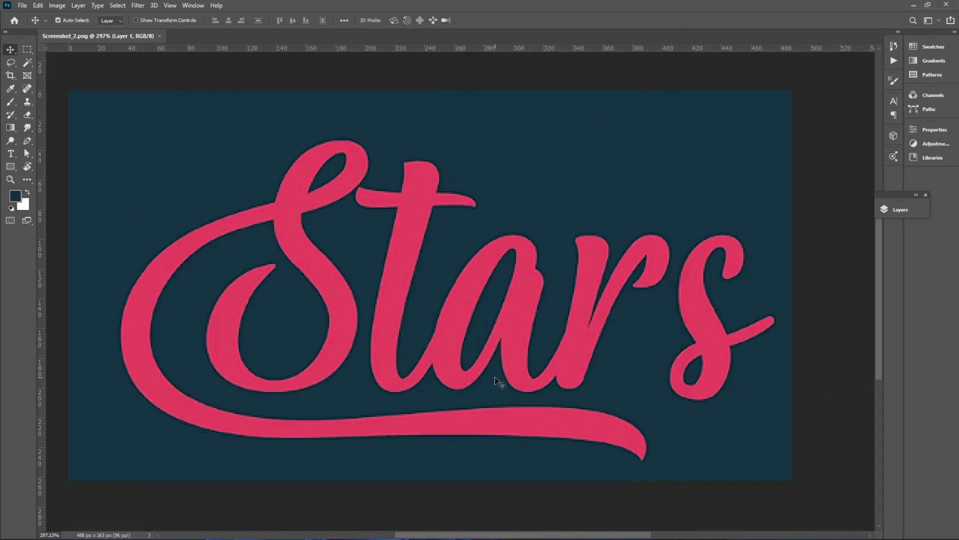
pyautogui.scroll(5, 452, 364)
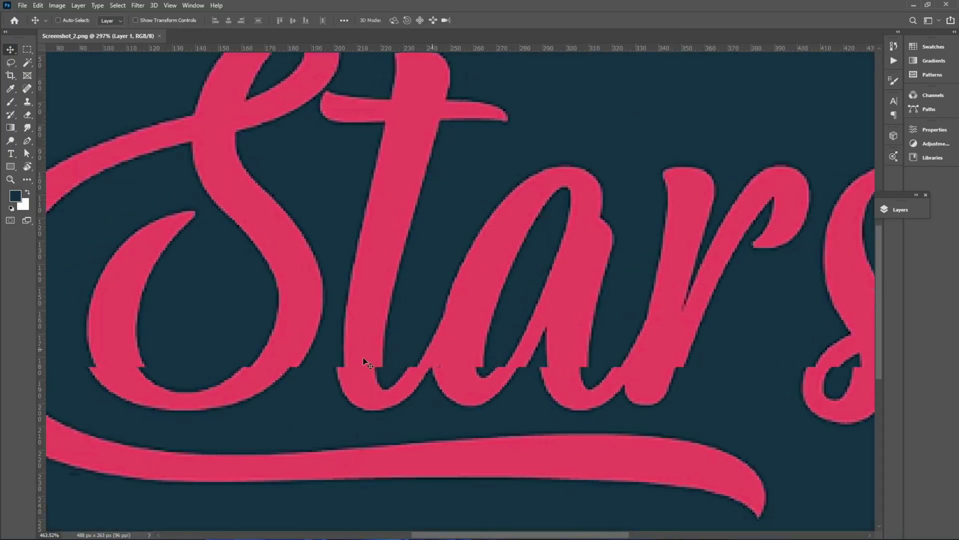
pyautogui.moveTo(675, 349); pyautogui.dragTo(645, 402)
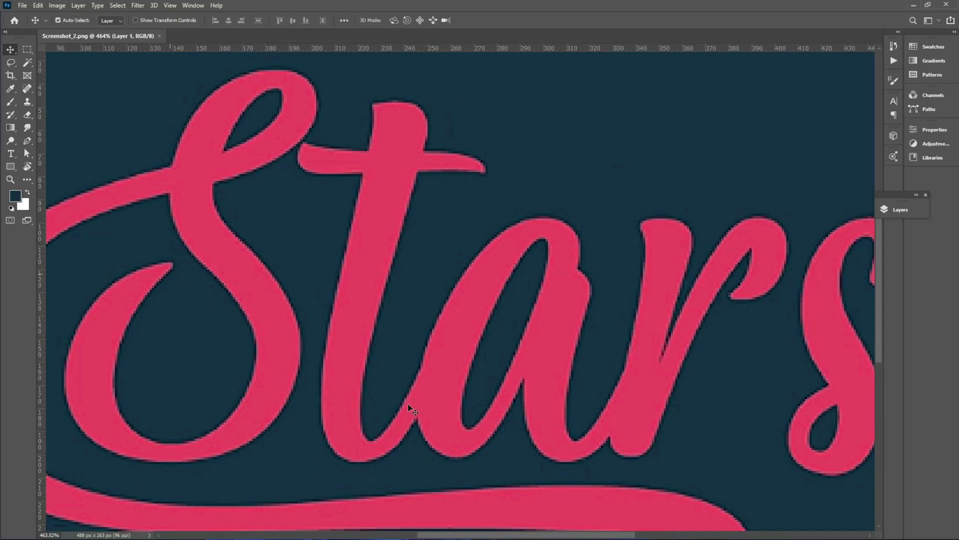
pyautogui.press('l')
pyautogui.rightClick(11, 62)
pyautogui.click(55, 72)
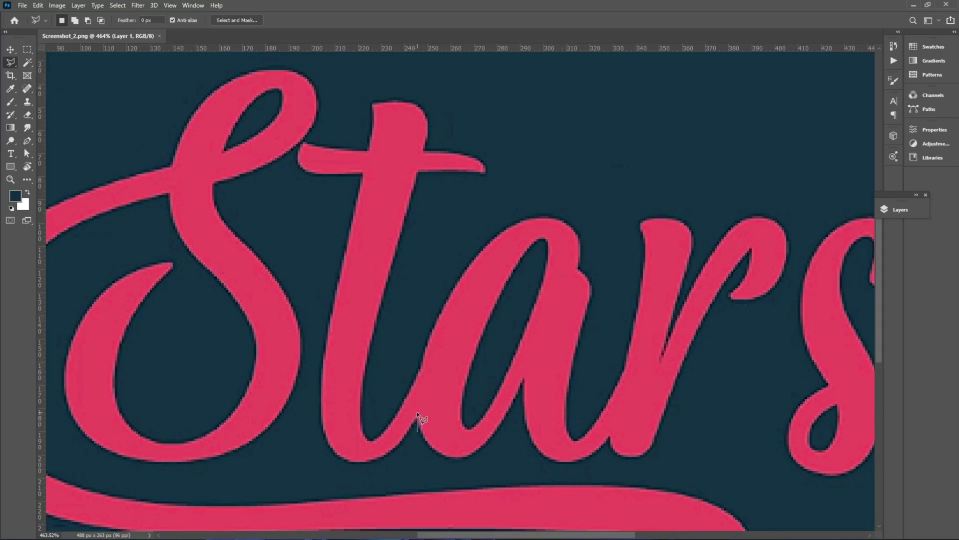
pyautogui.click(421, 364)
pyautogui.click(397, 370)
pyautogui.click(390, 429)
pyautogui.click(399, 447)
pyautogui.doubleClick(418, 430)
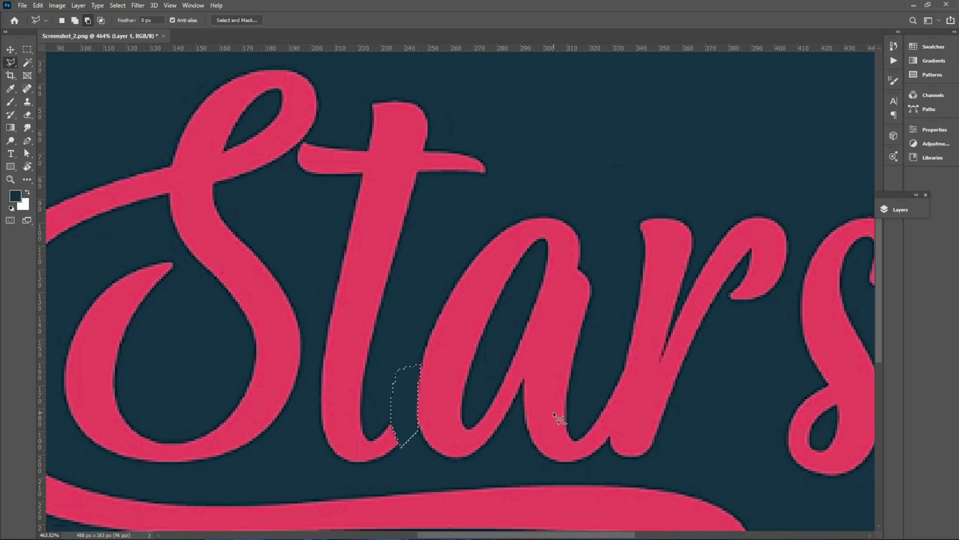
pyautogui.hotkey('ctrl', 'd')
# Select the stroke joining the a and r with the Polygonal Lasso and fill it with the background colour.
pyautogui.moveTo(522, 409); pyautogui.dragTo(286, 347)
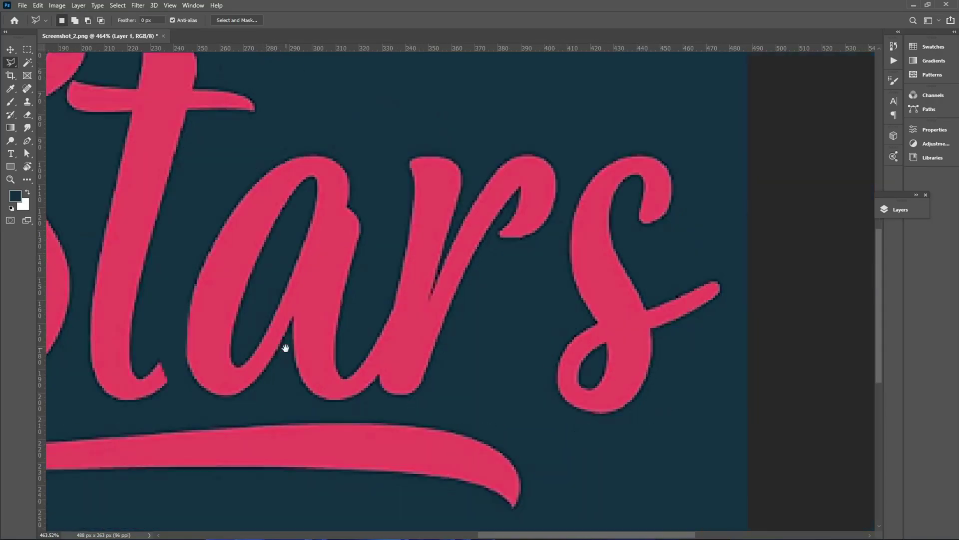
pyautogui.click(390, 308)
pyautogui.click(383, 356)
pyautogui.click(370, 406)
pyautogui.click(362, 290)
pyautogui.click(390, 308)
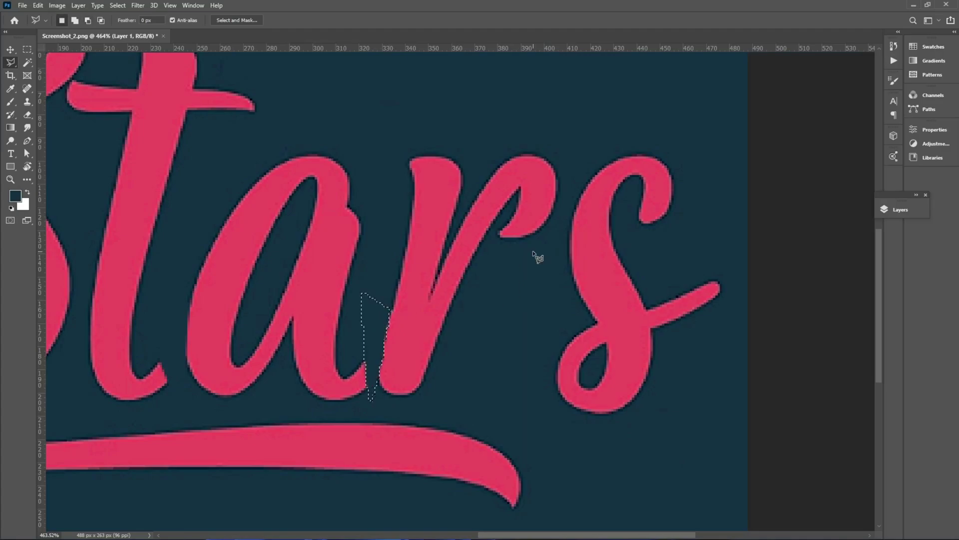
pyautogui.hotkey('ctrl', 'd')
# Separate the S from the t's crossbar by filling a small polygonal selection with the background colour, and save the image.
pyautogui.moveTo(207, 170); pyautogui.dragTo(496, 296)
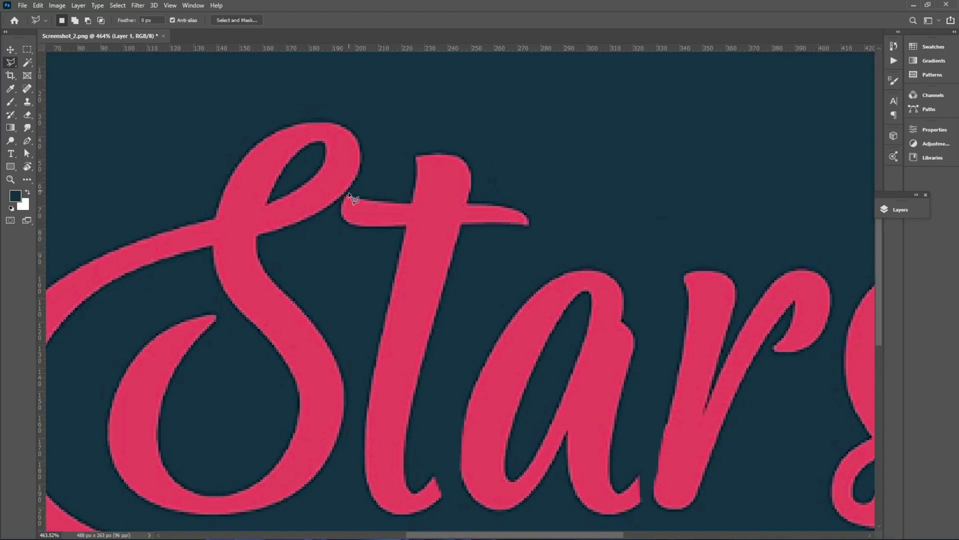
pyautogui.click(329, 216)
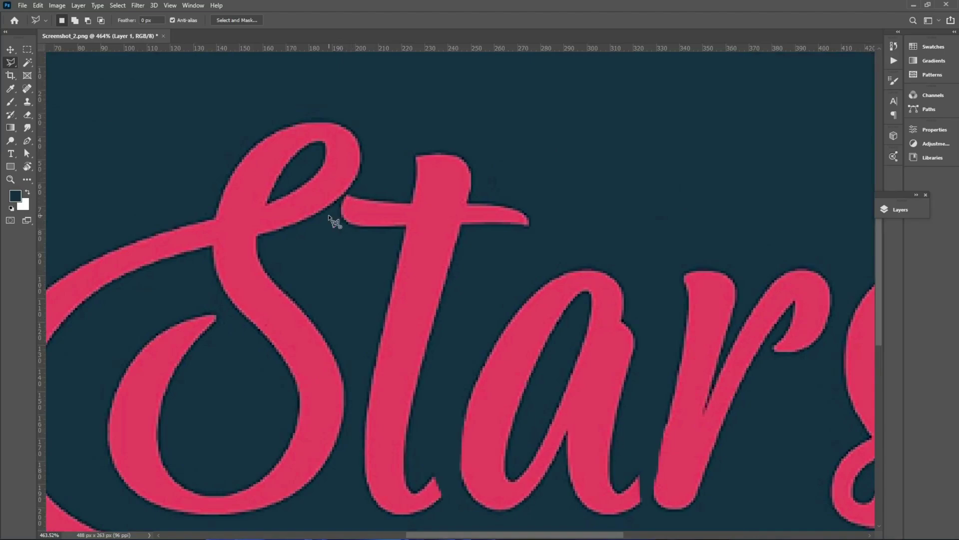
pyautogui.click(352, 186)
pyautogui.click(354, 202)
pyautogui.click(342, 215)
pyautogui.press('Delete')
pyautogui.hotkey('ctrl', 'd')
pyautogui.hotkey('ctrl', '0')
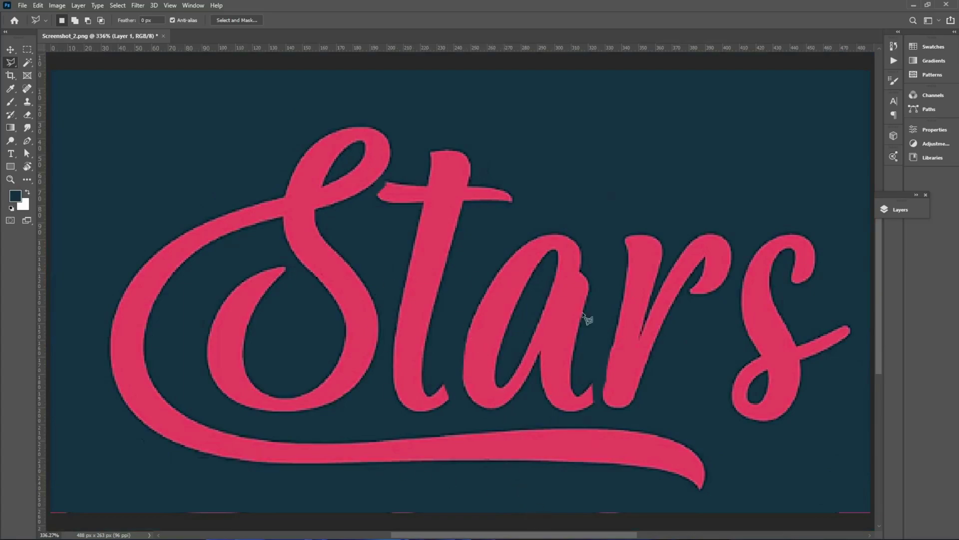
pyautogui.hotkey('ctrl', 's')
# Switch to the Edge browser, restart Font Squirrel's Font Identifier and upload the Stars image with the separated letters.
pyautogui.moveTo(427, 532)
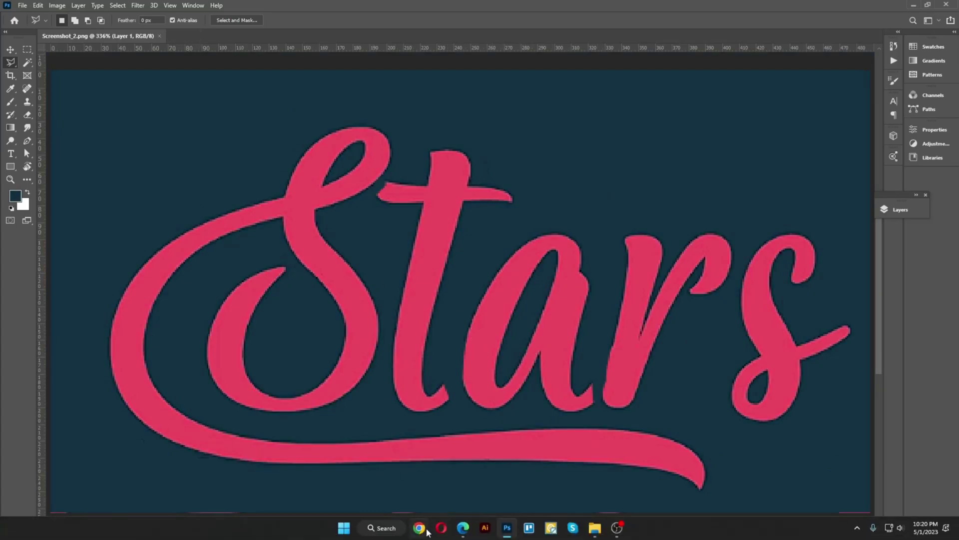
pyautogui.click(462, 530)
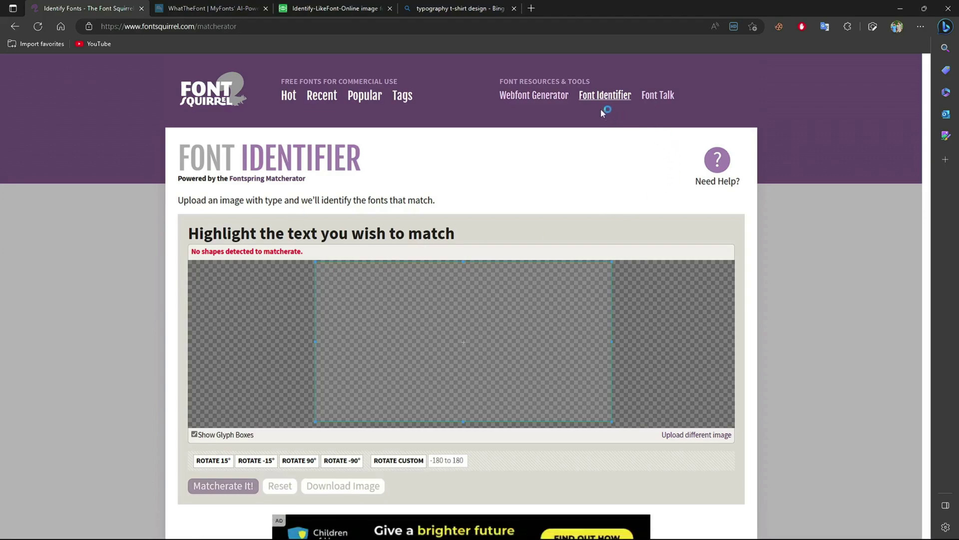
pyautogui.click(588, 99)
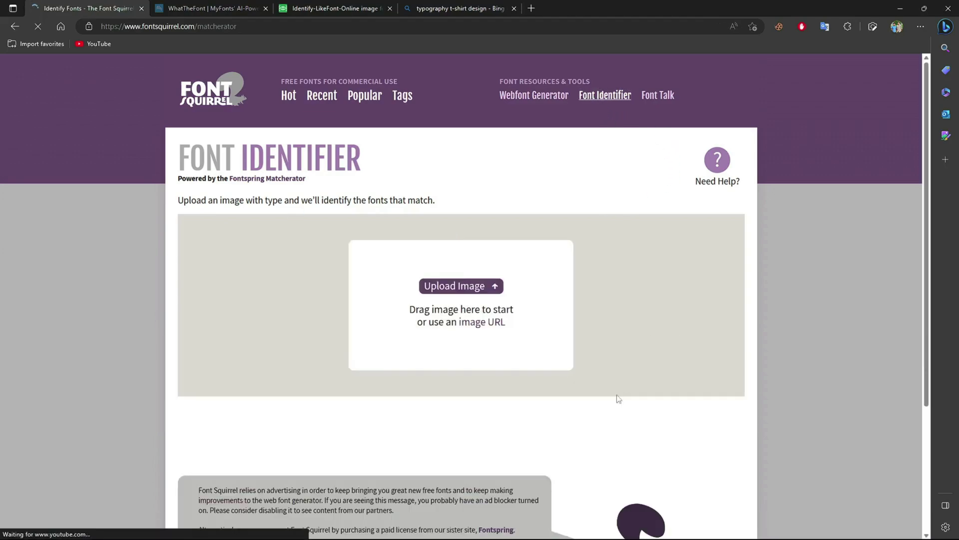
pyautogui.click(456, 293)
pyautogui.doubleClick(507, 120)
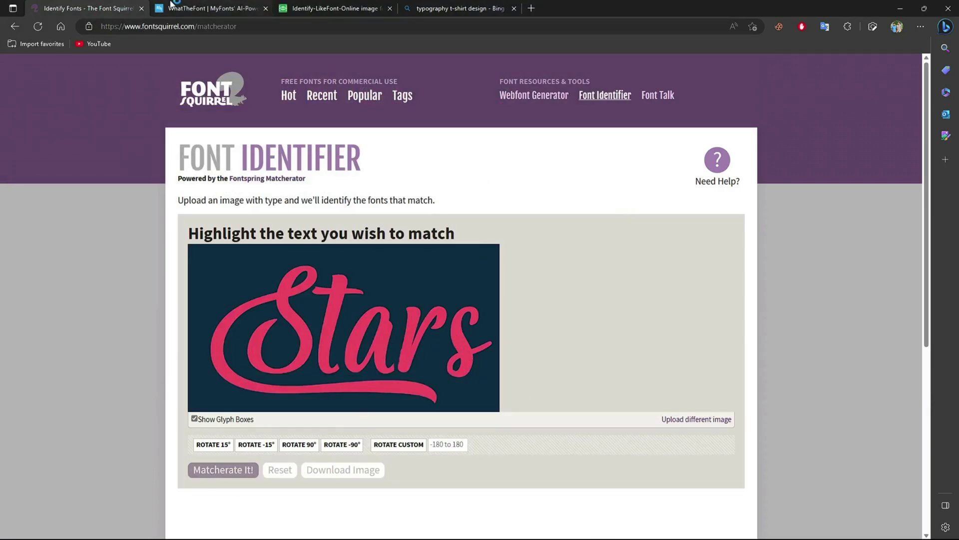
# Reload the WhatTheFont start page using its address from the clipboard history and upload the Stars image.
pyautogui.click(173, 8)
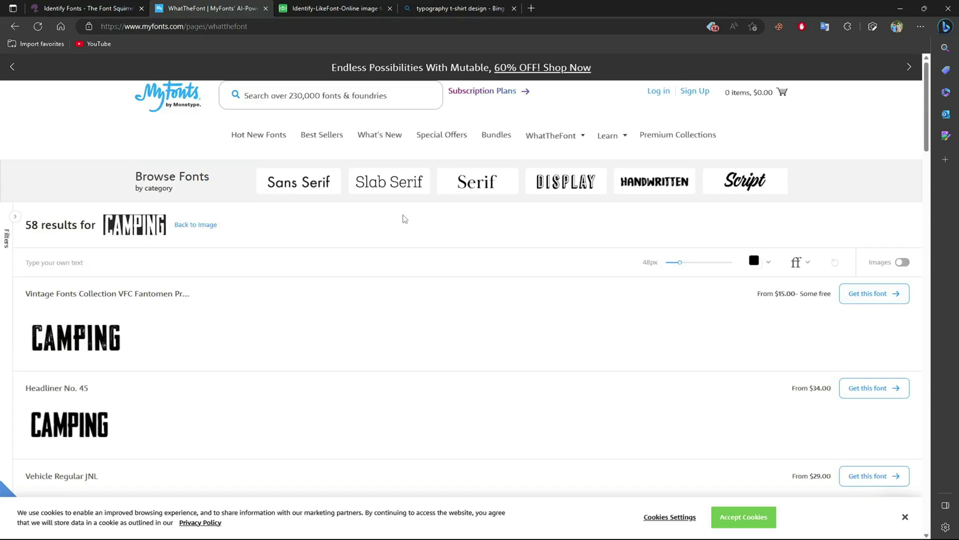
pyautogui.click(16, 28)
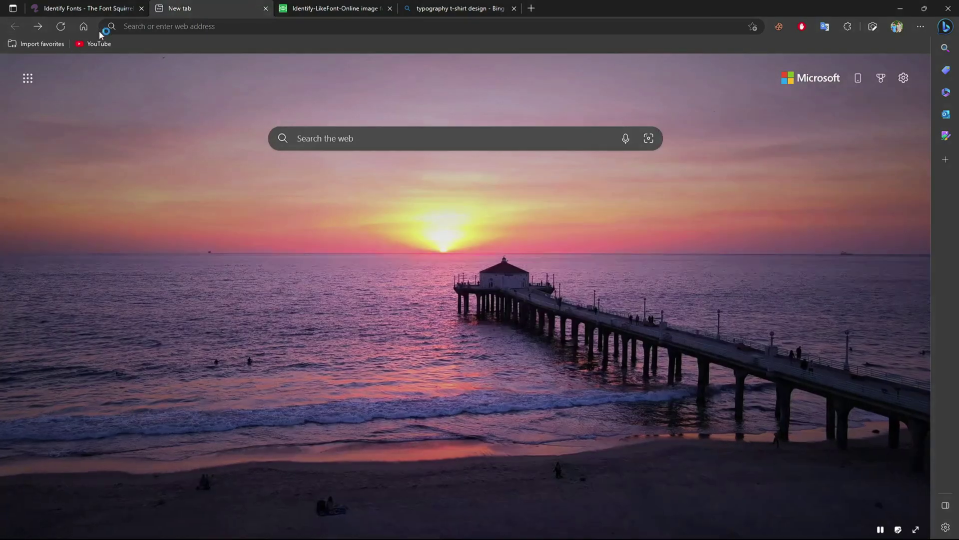
pyautogui.click(117, 27)
pyautogui.press('super+v')
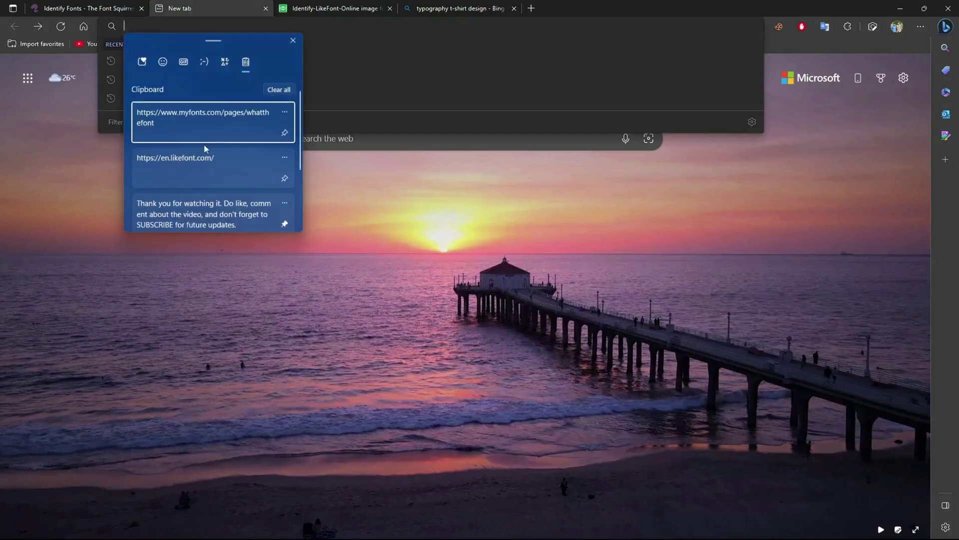
pyautogui.click(192, 128)
pyautogui.press('Return')
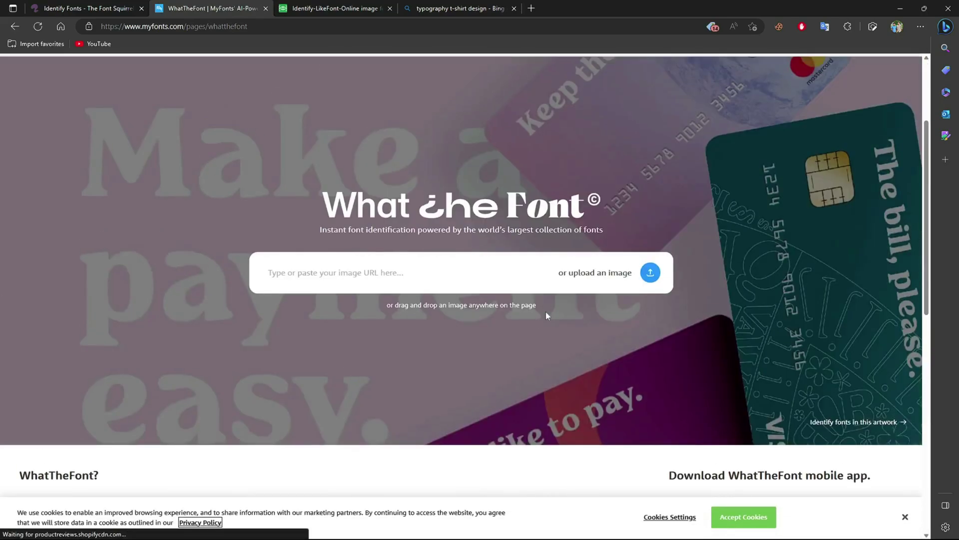
pyautogui.click(594, 280)
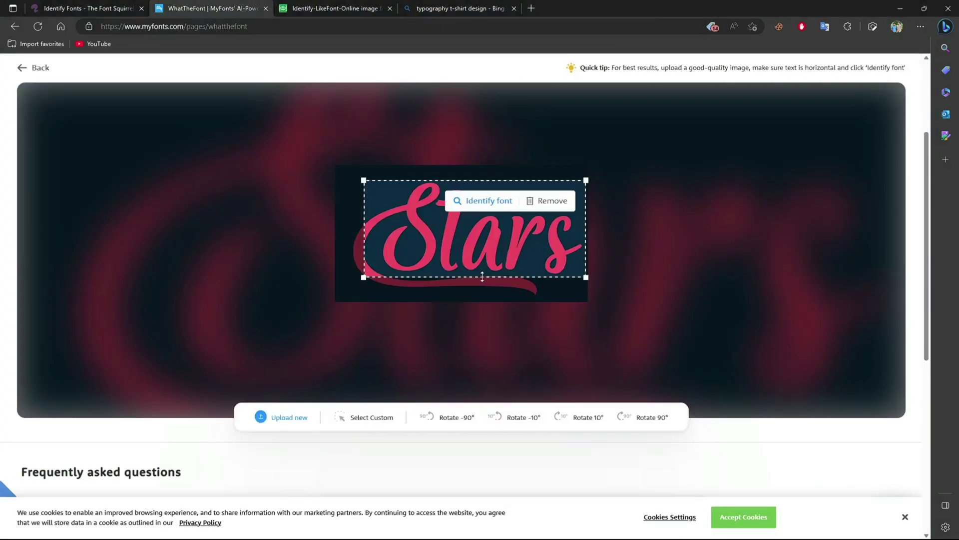
# Extend the crop box to cover the whole Stars lettering, including its swash, and identify the font.
pyautogui.moveTo(364, 278); pyautogui.dragTo(344, 295)
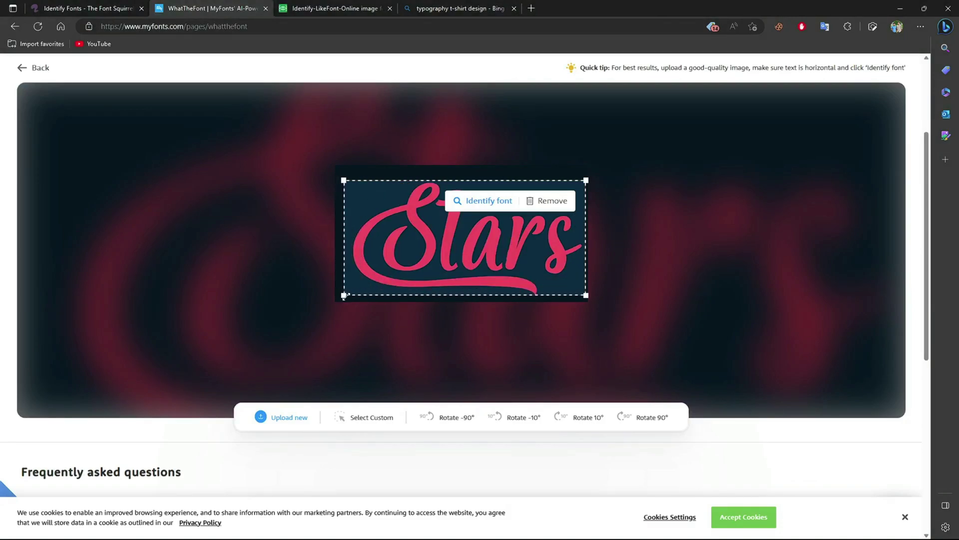
pyautogui.click(482, 202)
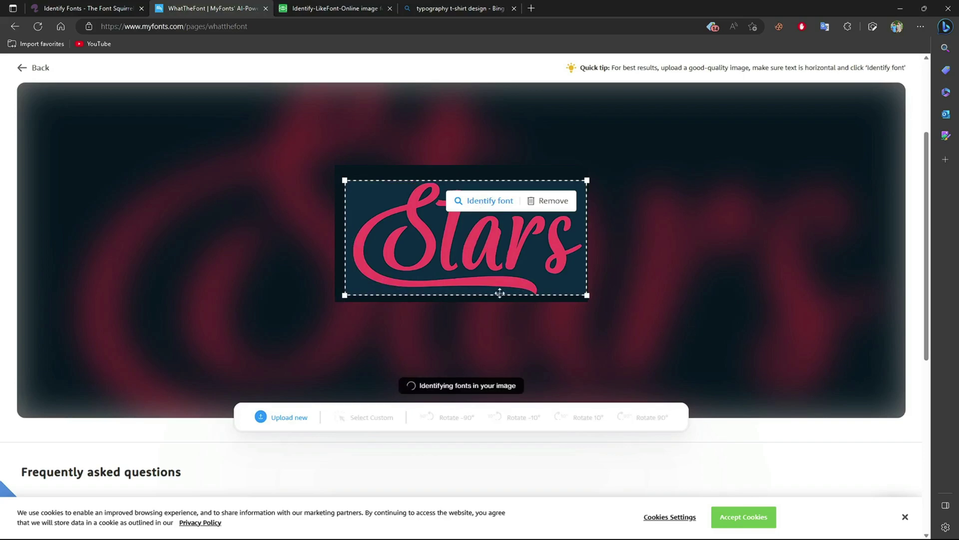
pyautogui.rightClick(554, 443)
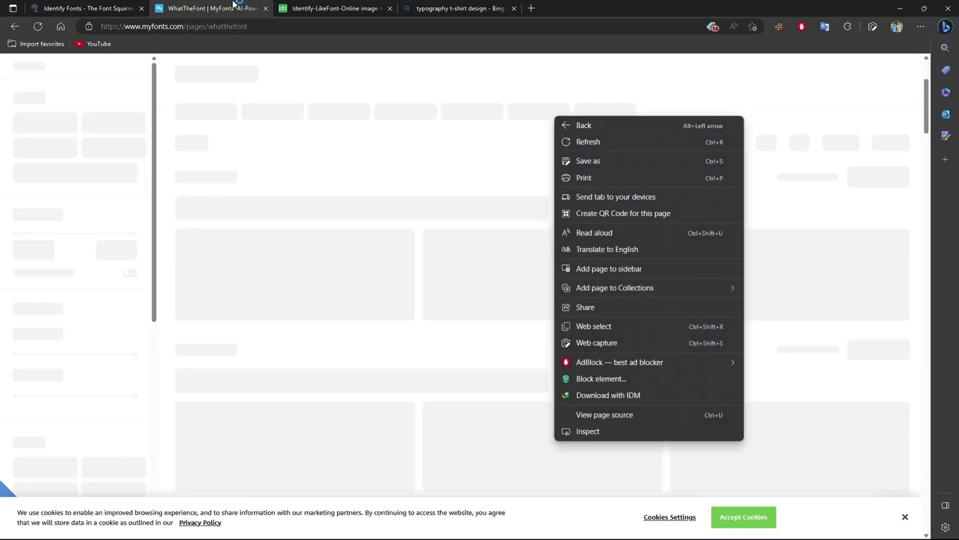
pyautogui.click(206, 3)
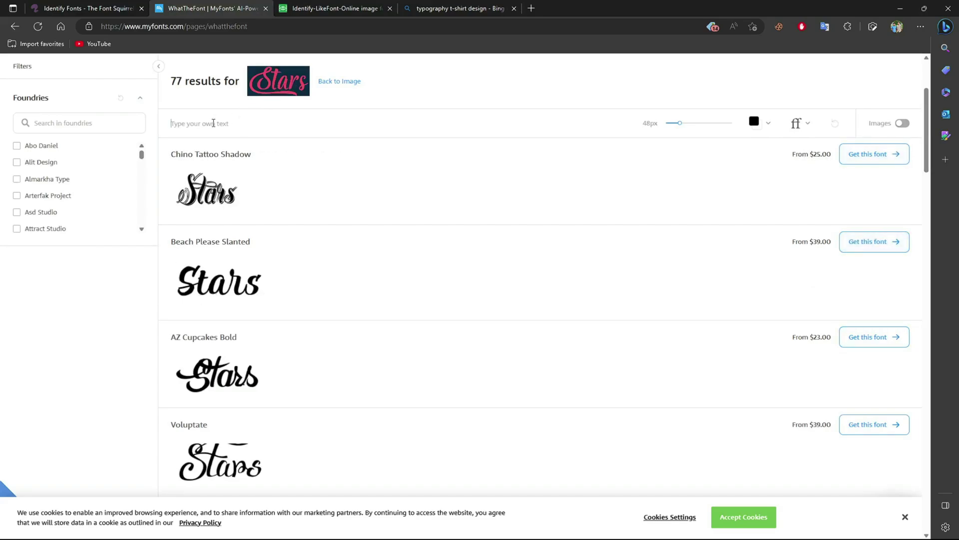
# Set the preview text of the WhatTheFont results to "Stars" and look through the suggested fonts.
pyautogui.write('s')
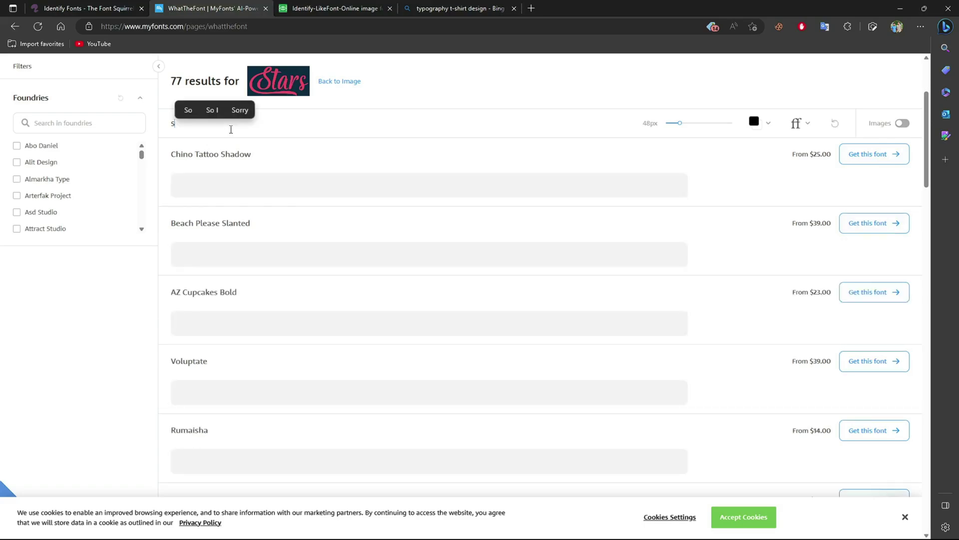
pyautogui.write('tars')
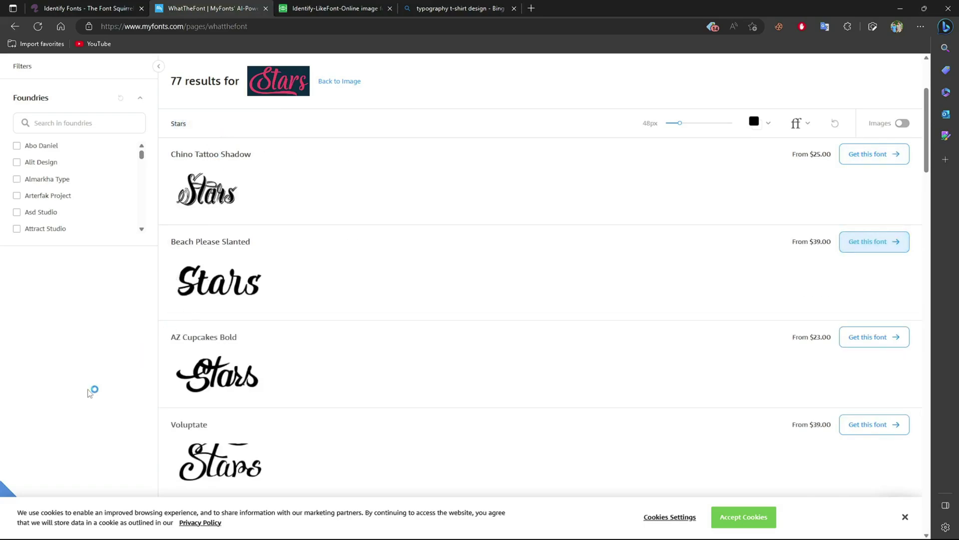
pyautogui.scroll(-3, 110, 388)
pyautogui.scroll(5, 108, 389)
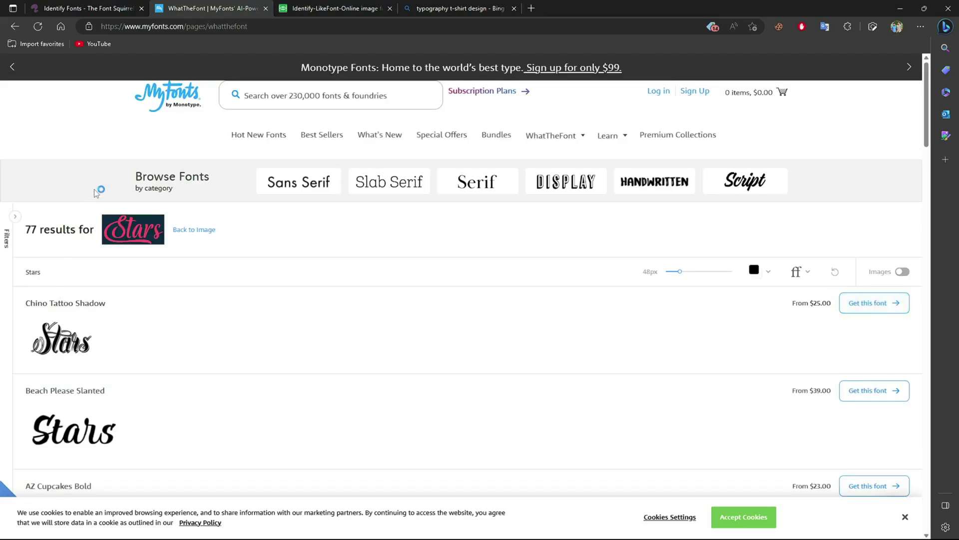
# Return to Font Squirrel's Font Identifier, shift the crop area slightly over the Stars glyphs and run the Matcherator.
pyautogui.click(105, 12)
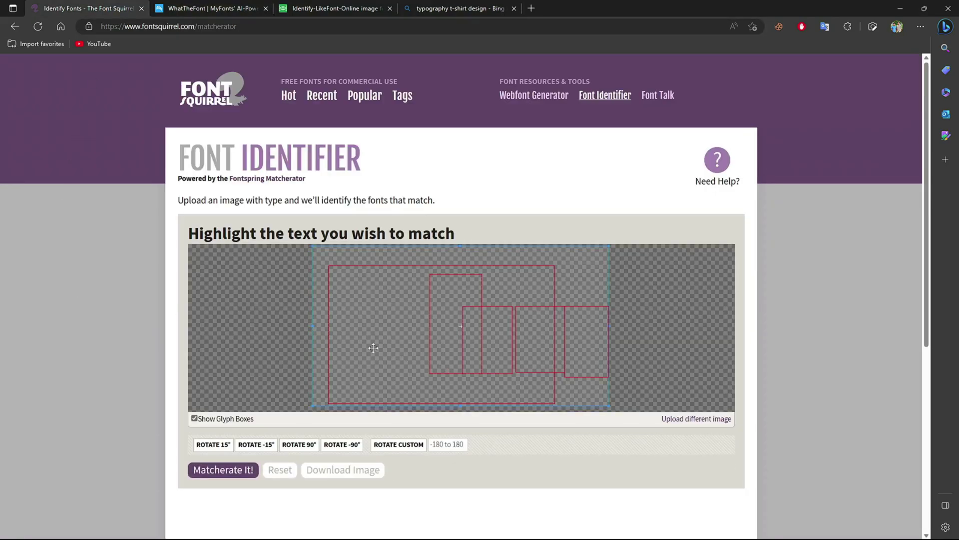
pyautogui.moveTo(351, 254); pyautogui.dragTo(356, 253)
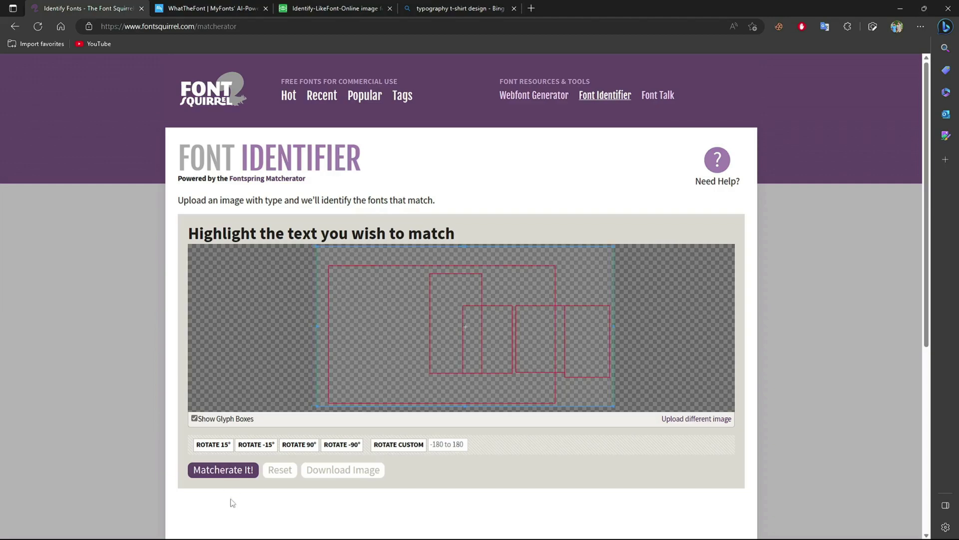
pyautogui.click(224, 469)
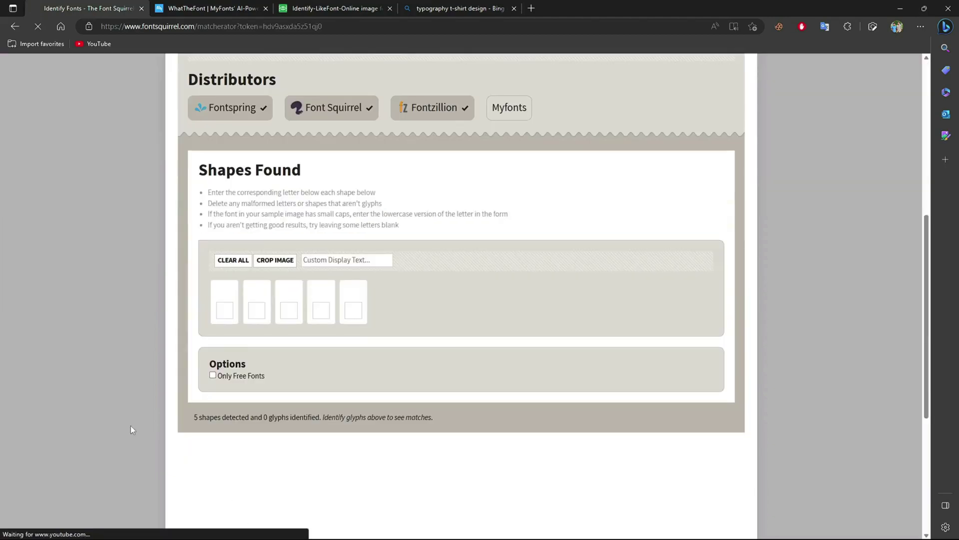
# Label the five detected shapes with the letters S, t, a, r and s.
pyautogui.click(308, 413)
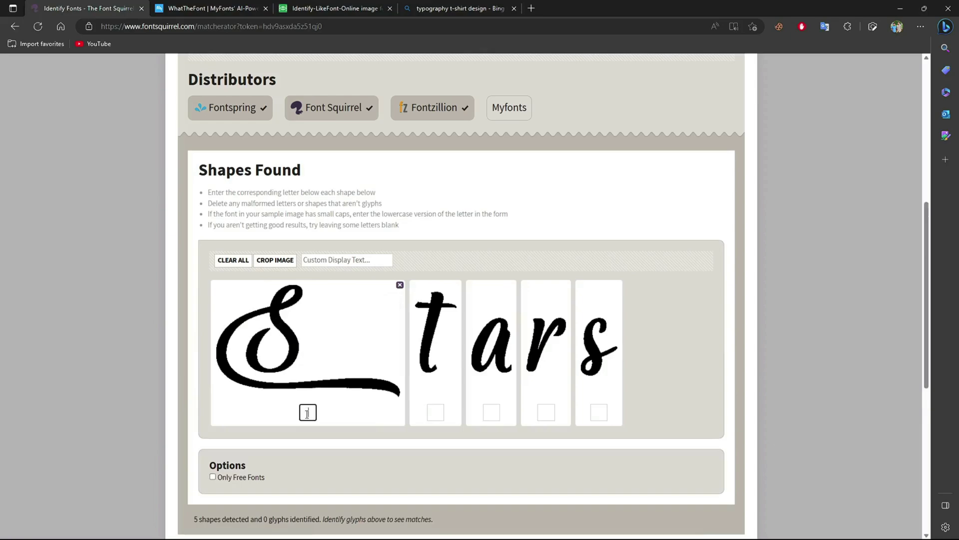
pyautogui.write('S')
pyautogui.click(436, 413)
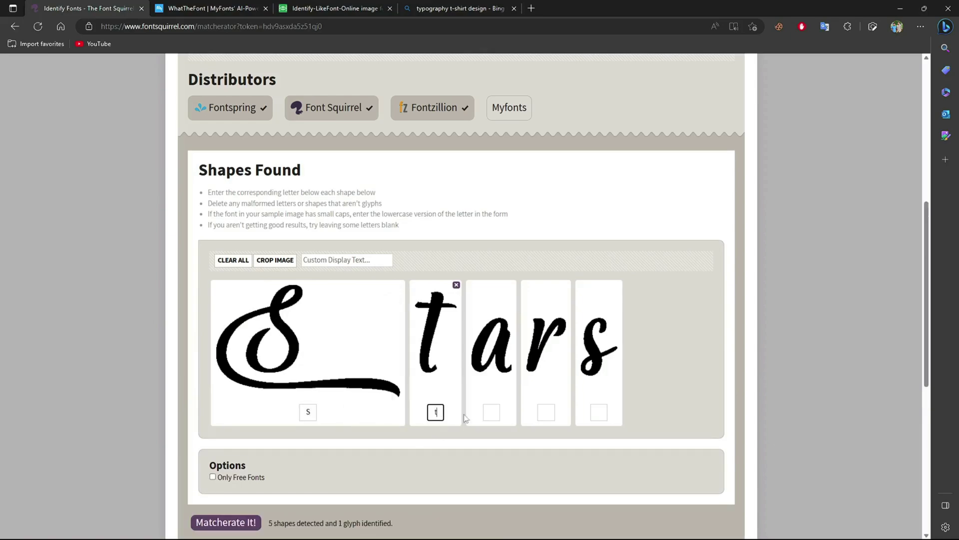
pyautogui.write('t')
pyautogui.click(490, 414)
pyautogui.write('a')
pyautogui.click(545, 414)
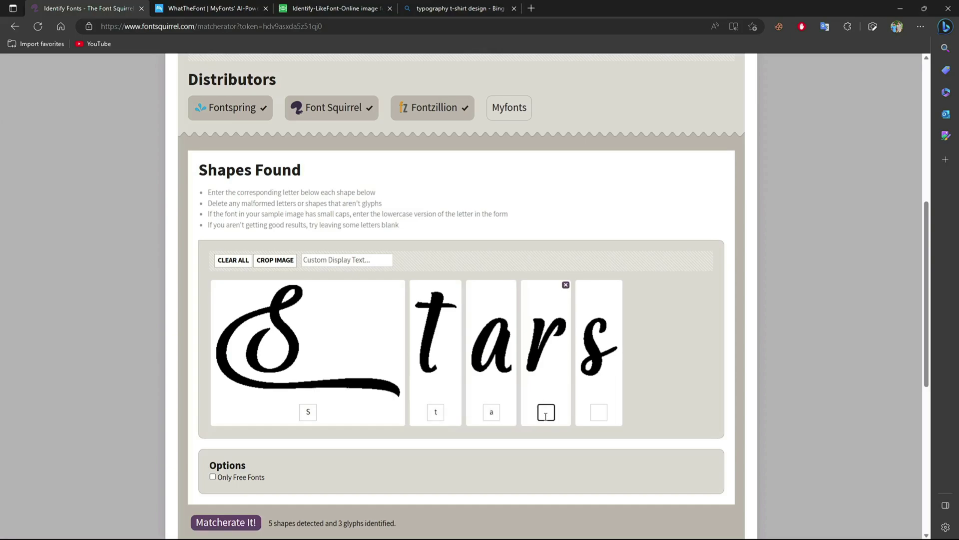
pyautogui.write('r')
pyautogui.click(602, 415)
pyautogui.write('s')
# Run the Matcherator on the labelled glyphs and compare the matching fonts with the original letter shapes.
pyautogui.scroll(-3, 472, 437)
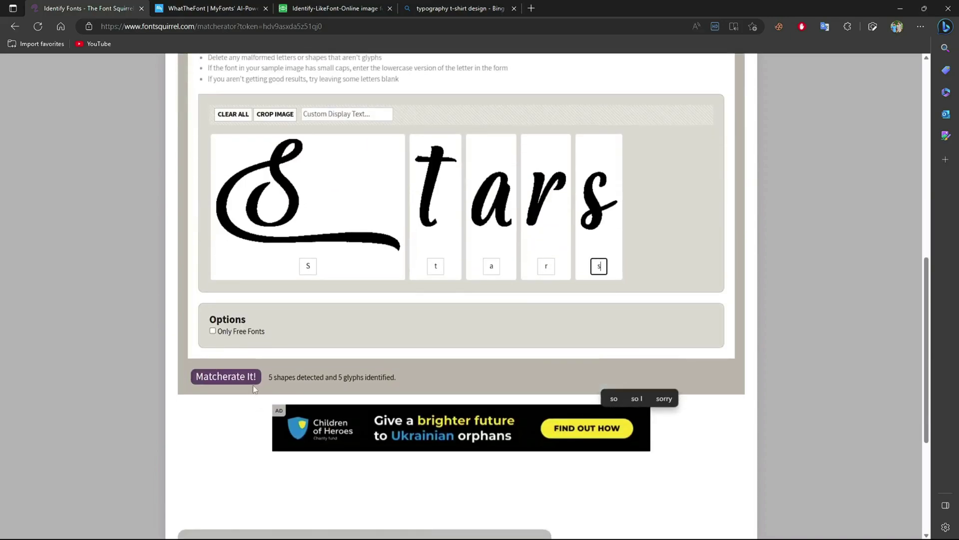
pyautogui.click(252, 376)
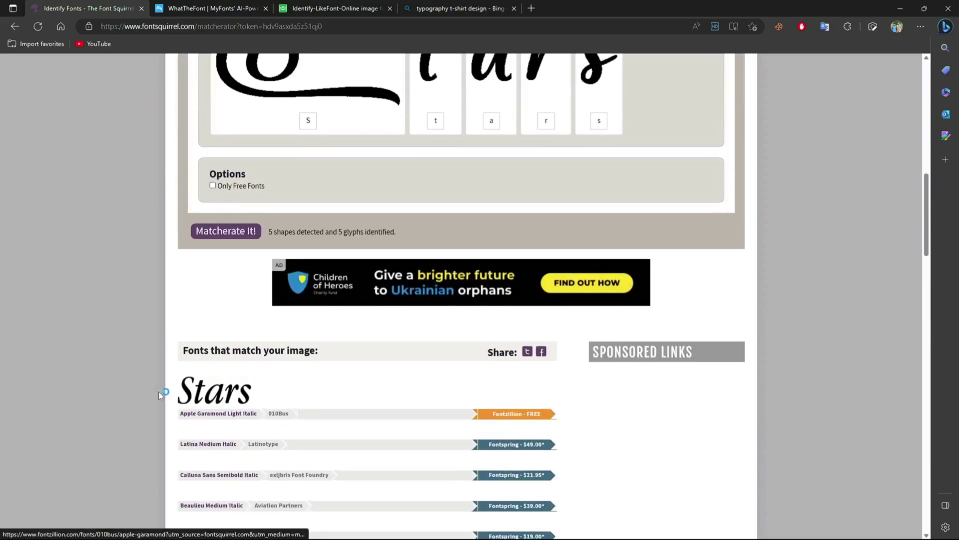
pyautogui.scroll(-1, 138, 360)
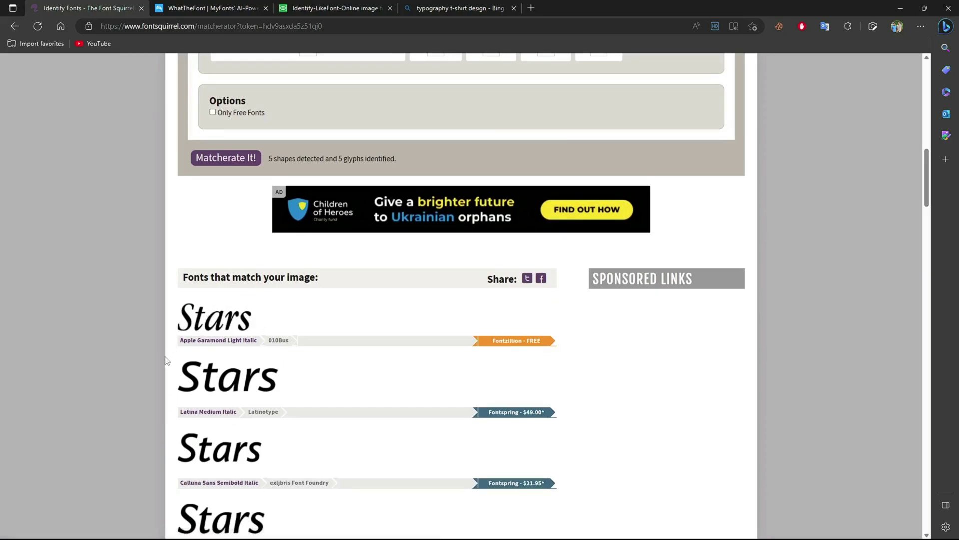
pyautogui.scroll(3, 172, 363)
pyautogui.scroll(-1, 179, 367)
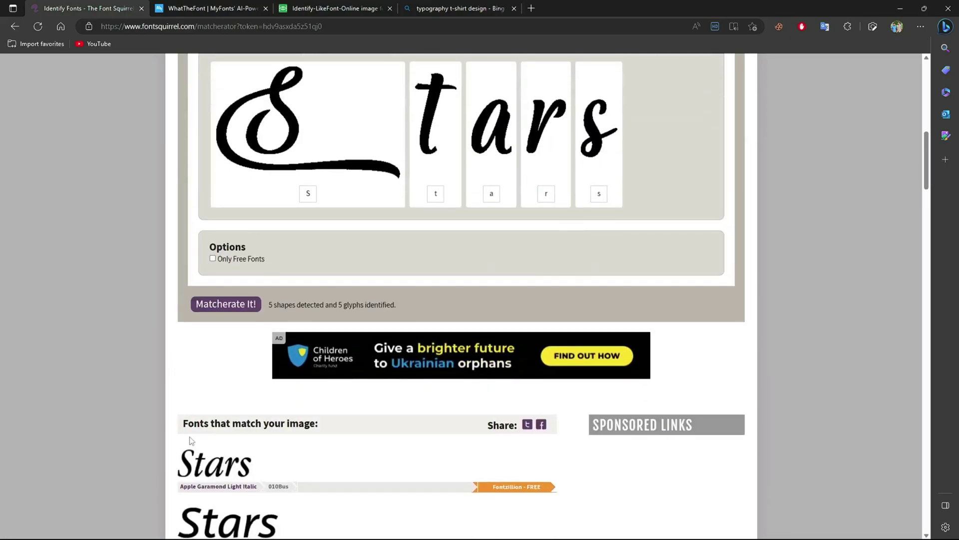
pyautogui.scroll(-1, 193, 446)
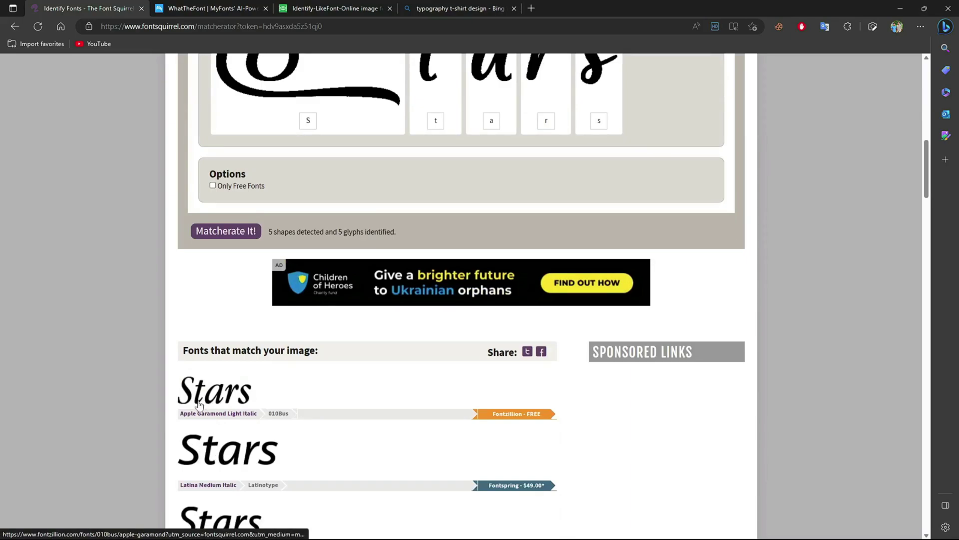
pyautogui.scroll(-1, 196, 402)
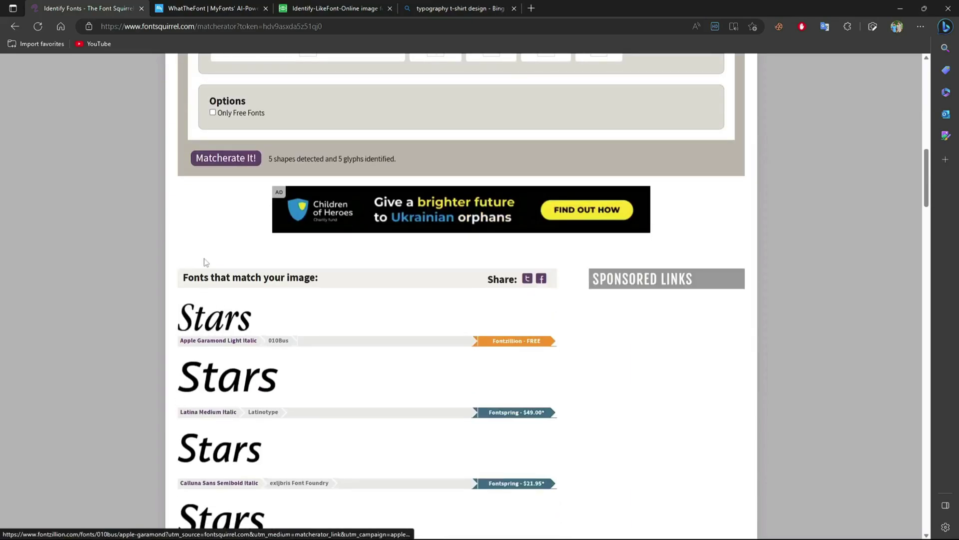
# Switch to the LikeFont page and upload the Stars image for identification.
pyautogui.click(305, 9)
pyautogui.scroll(1, 296, 183)
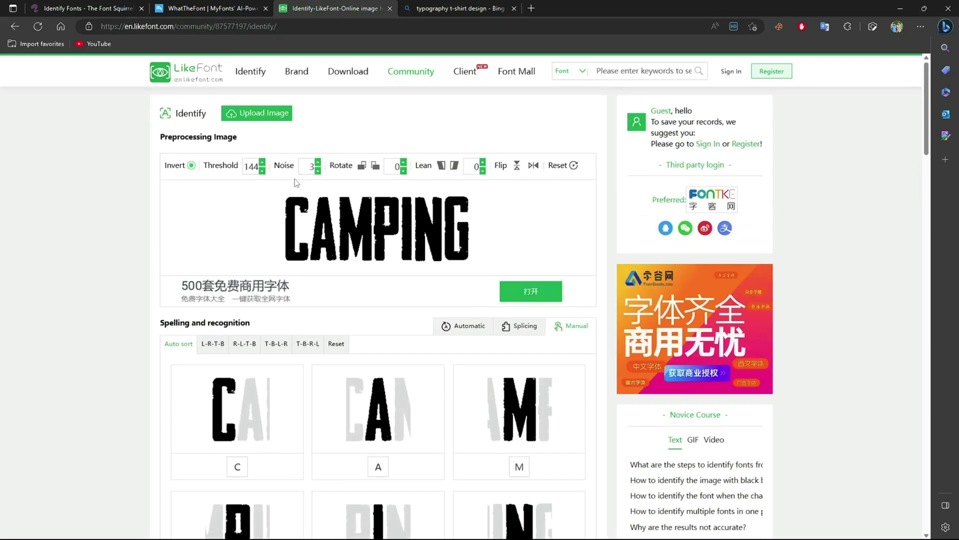
pyautogui.click(255, 113)
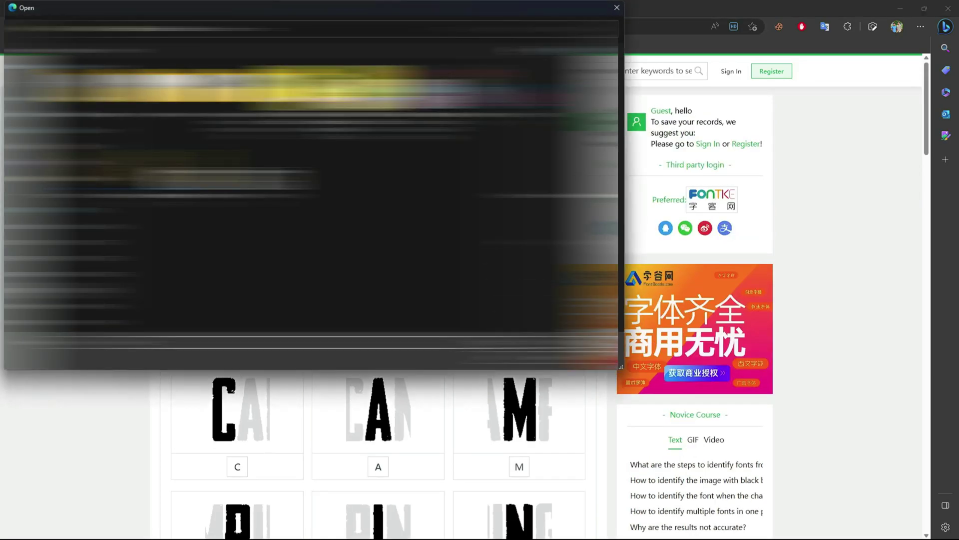
pyautogui.doubleClick(482, 103)
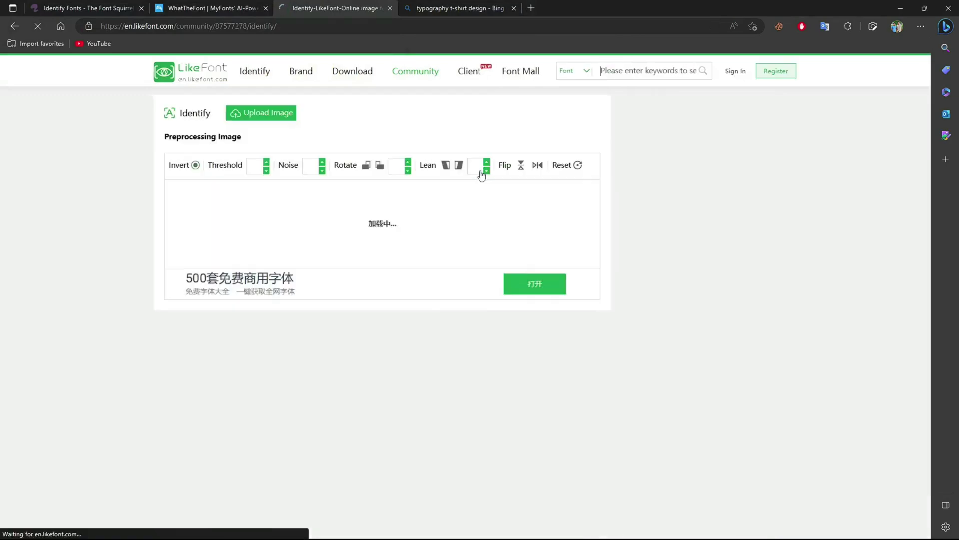
# Assign S, t, a, r and s to the separated characters in LikeFont and start the identification.
pyautogui.scroll(-5, 413, 203)
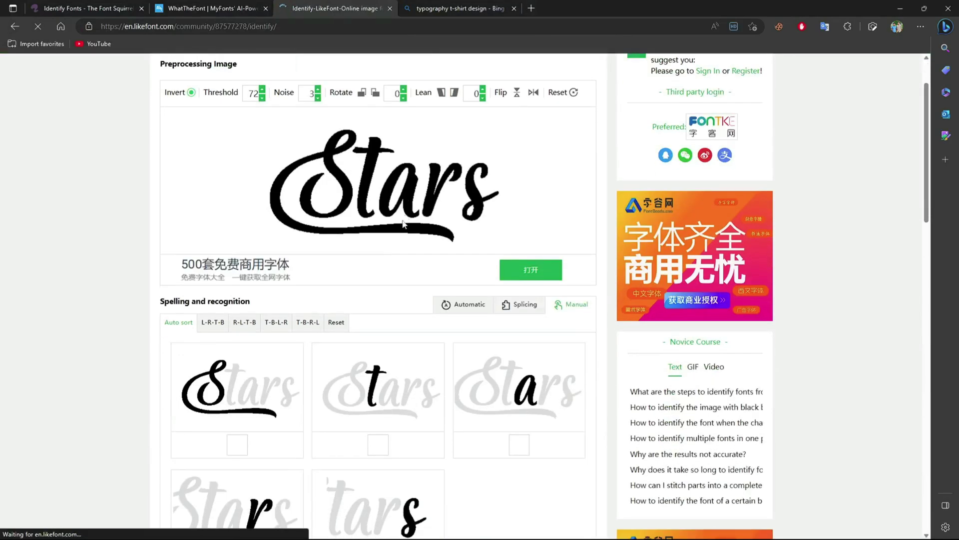
pyautogui.write('S')
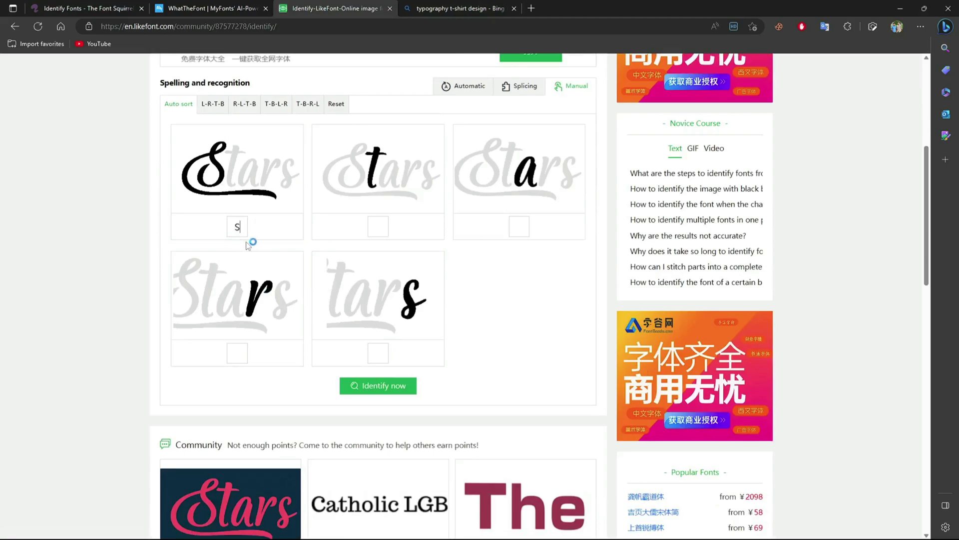
pyautogui.click(377, 225)
pyautogui.write('t')
pyautogui.click(520, 227)
pyautogui.write('a')
pyautogui.click(234, 356)
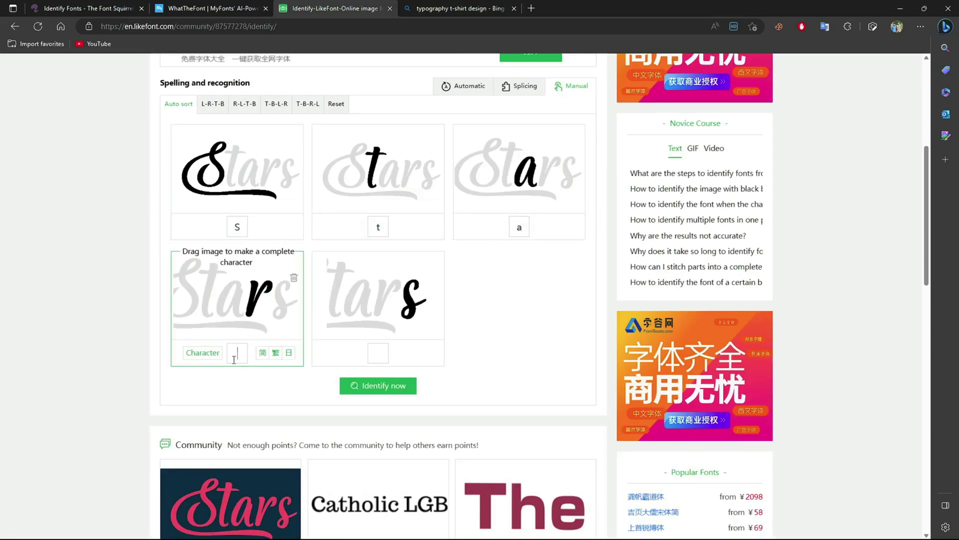
pyautogui.write('r')
pyautogui.click(379, 354)
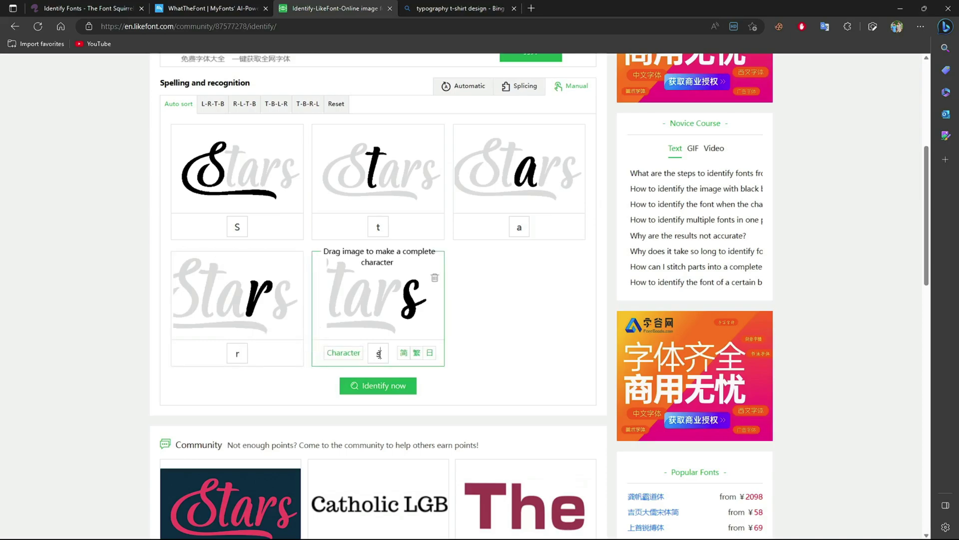
pyautogui.click(399, 386)
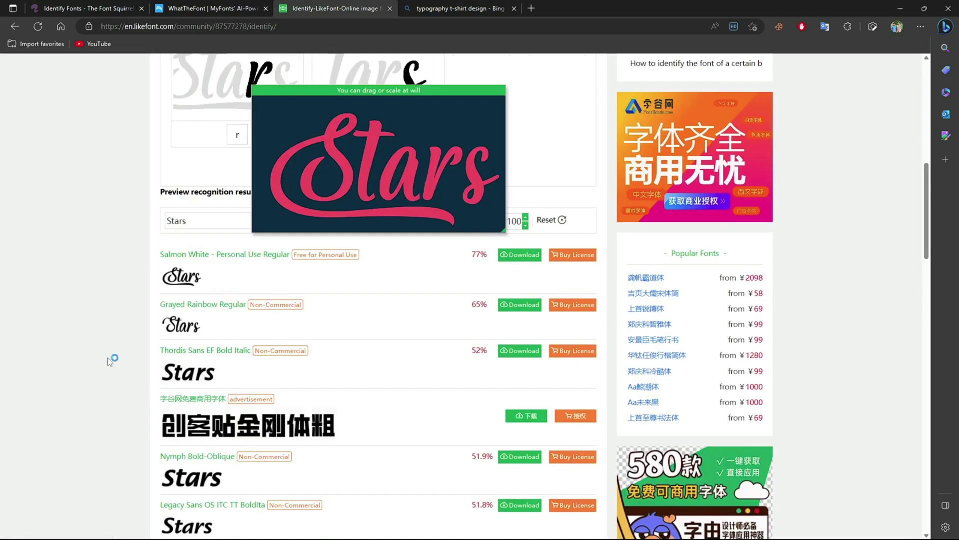
# Compare the Stars font matches from LikeFont with those from Font Squirrel and WhatTheFont.
pyautogui.scroll(3, 110, 361)
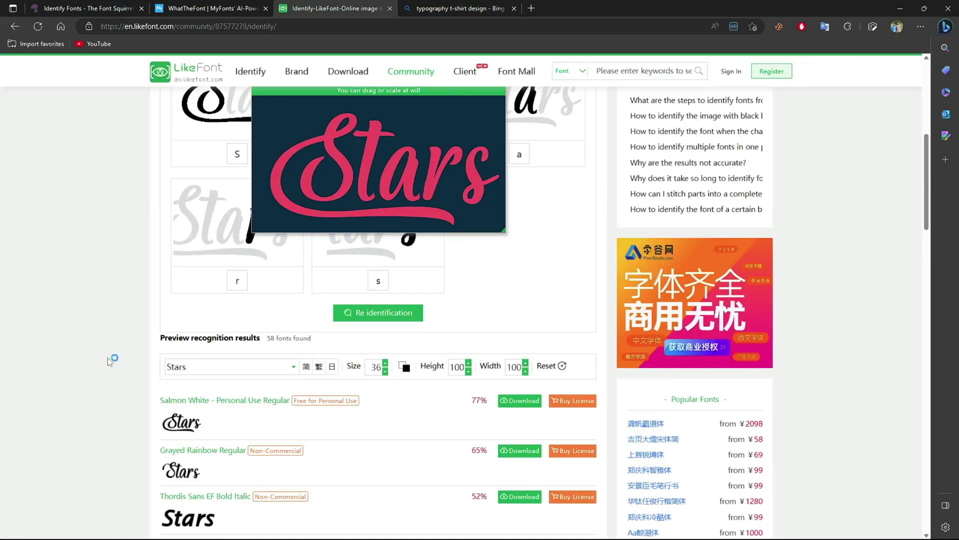
pyautogui.click(74, 10)
pyautogui.click(192, 9)
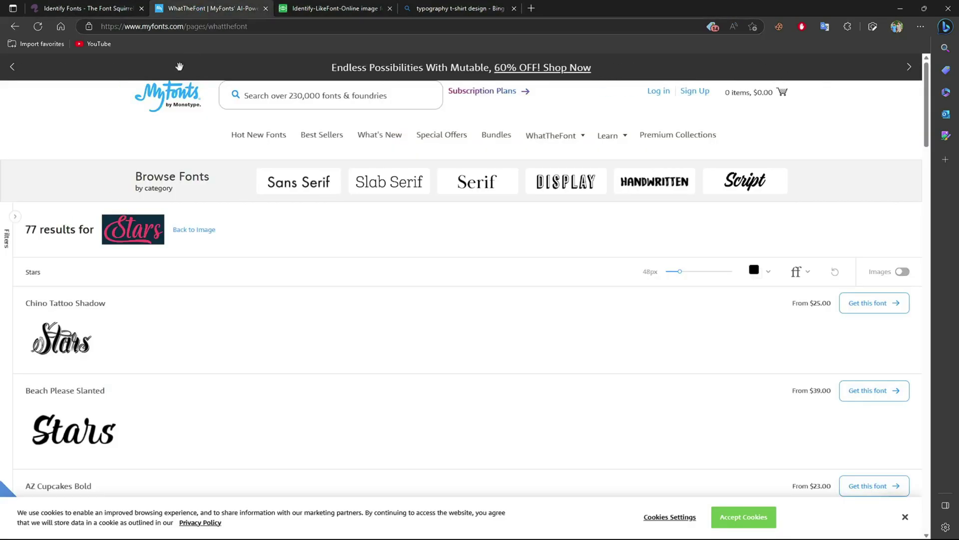
pyautogui.click(320, 10)
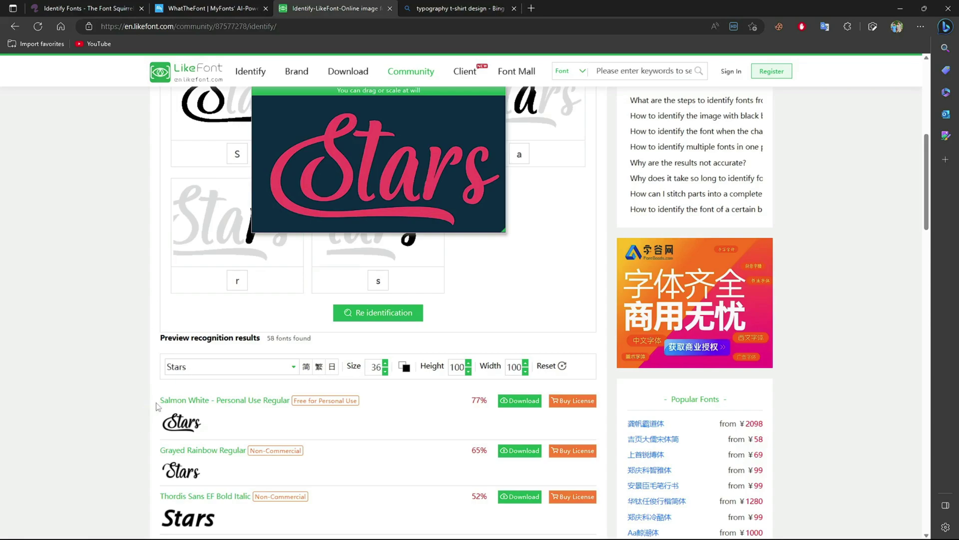
# Open the Salmon White - Personal Use Regular font page from the LikeFont matches and preview it with the text Stars.
pyautogui.moveTo(157, 404); pyautogui.dragTo(209, 405)
pyautogui.click(209, 406)
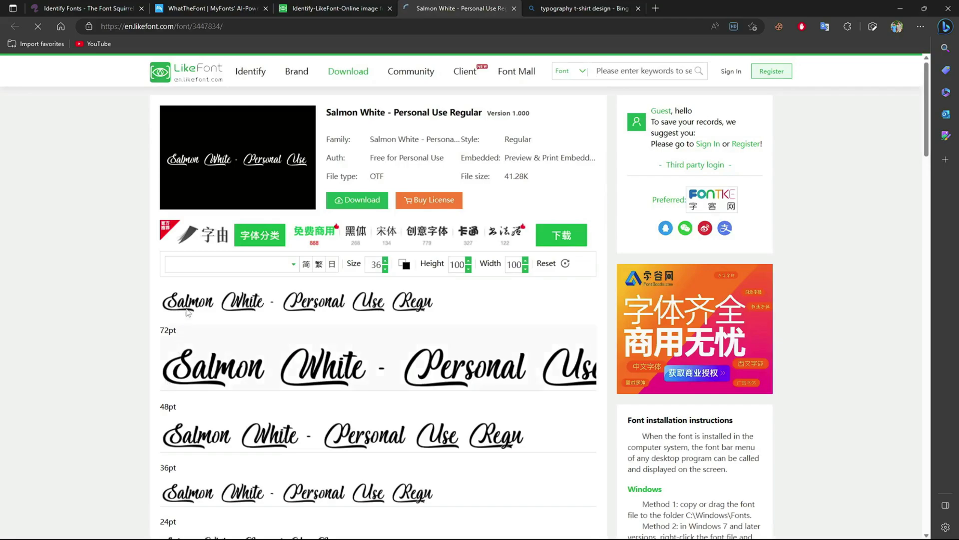
pyautogui.click(220, 268)
pyautogui.write('Stars')
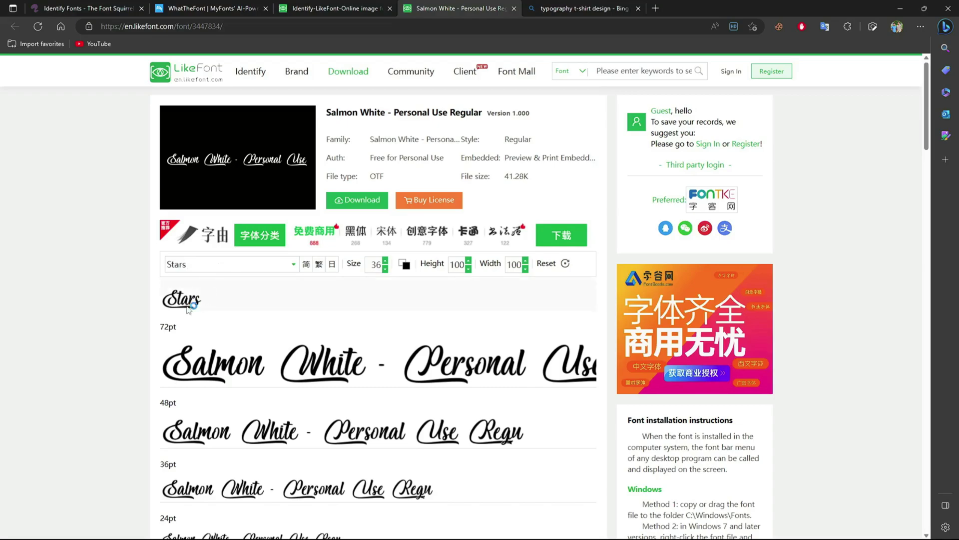
# Examine the Stars preview in Salmon White enlarged to check its letter shapes, then restore the page to 100%.
pyautogui.scroll(7, 189, 308)
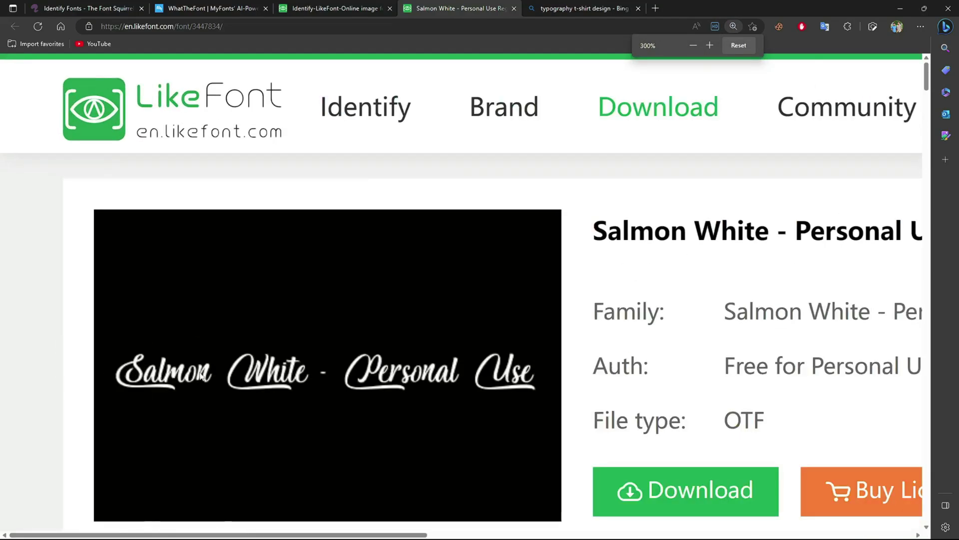
pyautogui.scroll(-5, 223, 375)
pyautogui.scroll(1, 223, 374)
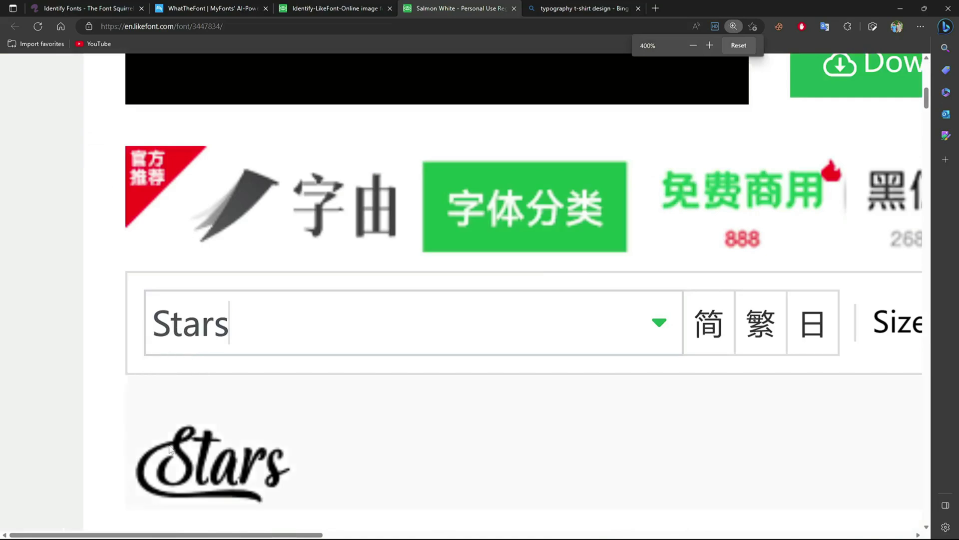
pyautogui.scroll(-1, 205, 395)
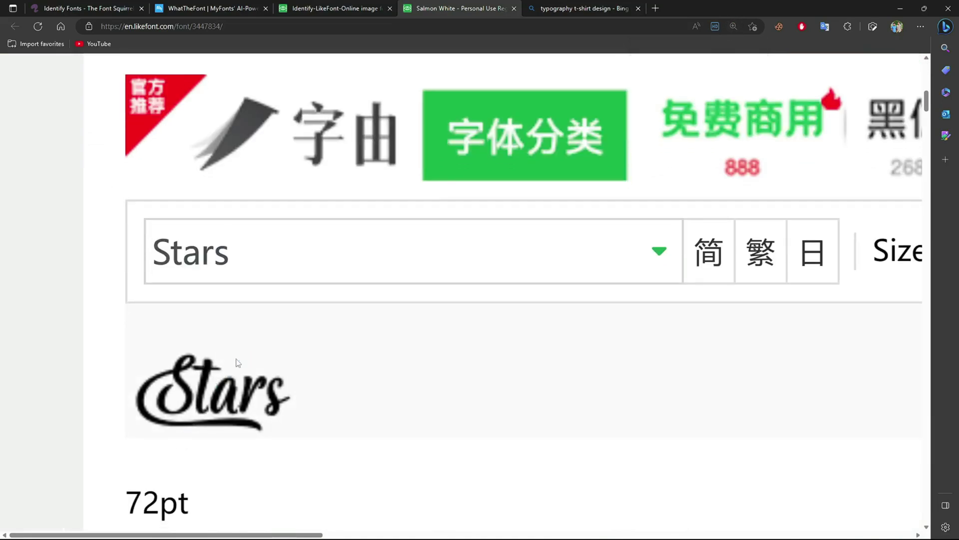
pyautogui.scroll(-1, 238, 364)
pyautogui.scroll(-7, 236, 364)
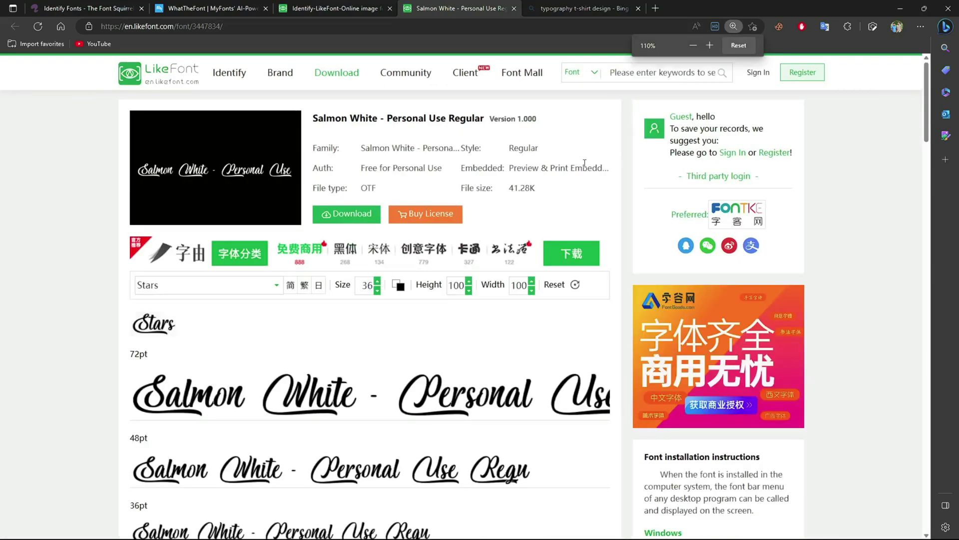
pyautogui.scroll(-1, 226, 356)
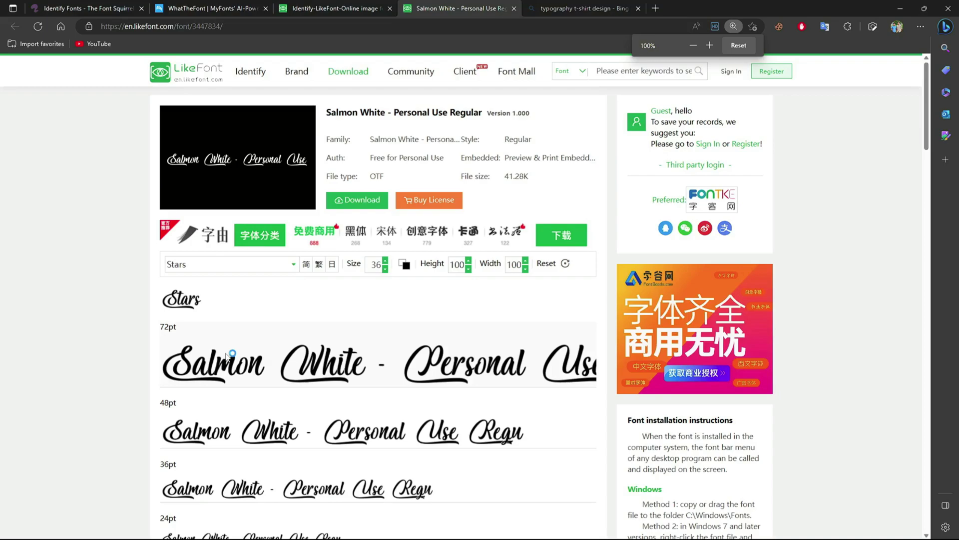
# Close the Salmon White font page and the typography t-shirt design search page, returning to the LikeFont identification.
pyautogui.click(514, 8)
pyautogui.click(512, 8)
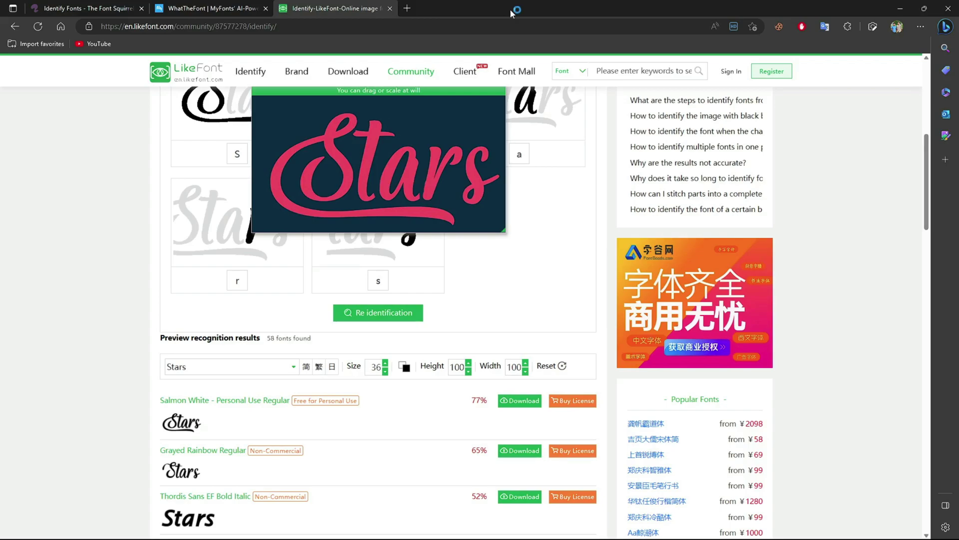
pyautogui.click(464, 27)
pyautogui.click(83, 178)
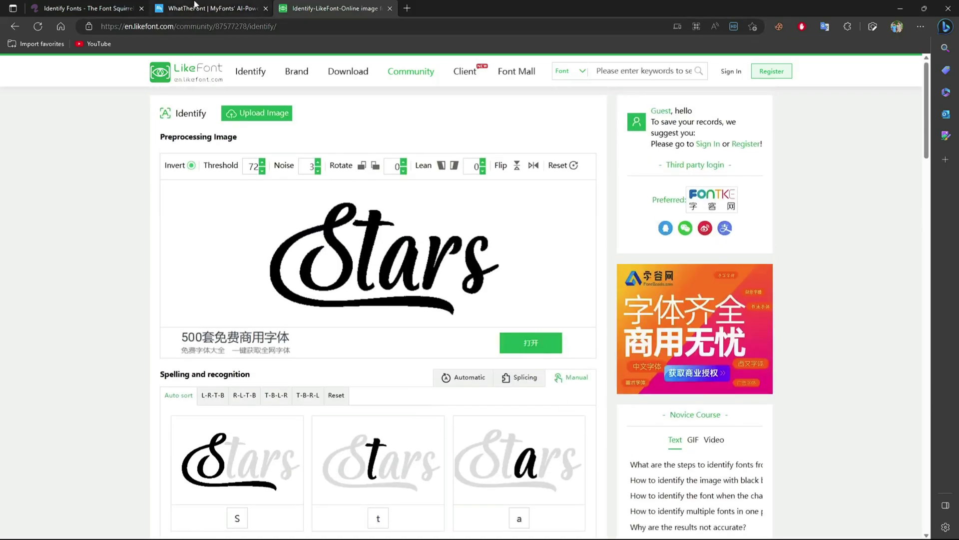
# Review the open WhatTheFont page and the Font Squirrel shapes and matches, and return to the LikeFont page.
pyautogui.click(194, 6)
pyautogui.click(88, 8)
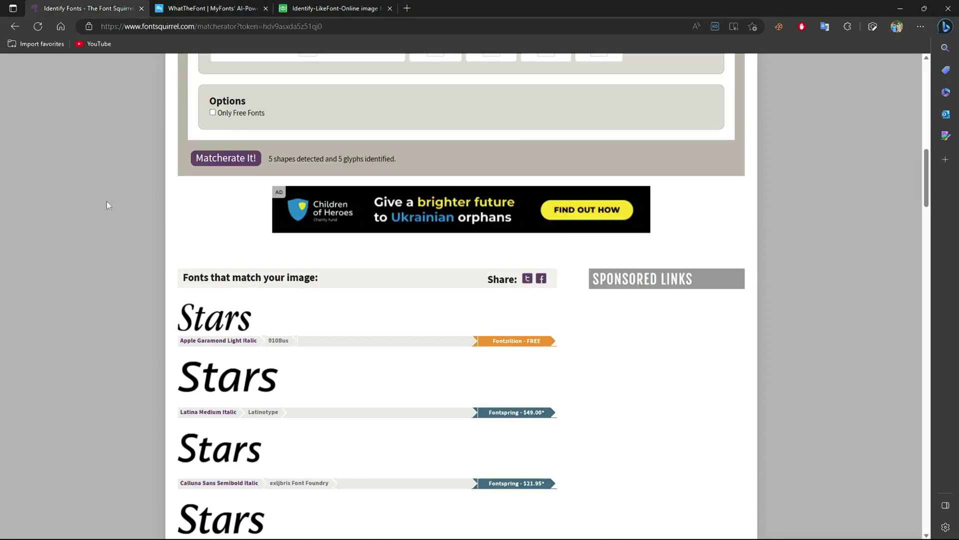
pyautogui.scroll(5, 101, 253)
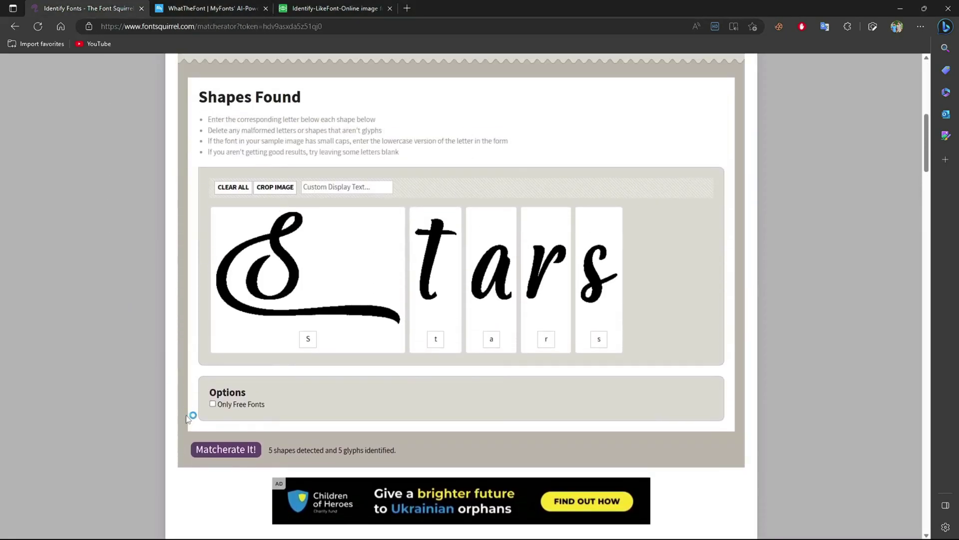
pyautogui.hotkey('ctrl', 'shift', 'Tab')
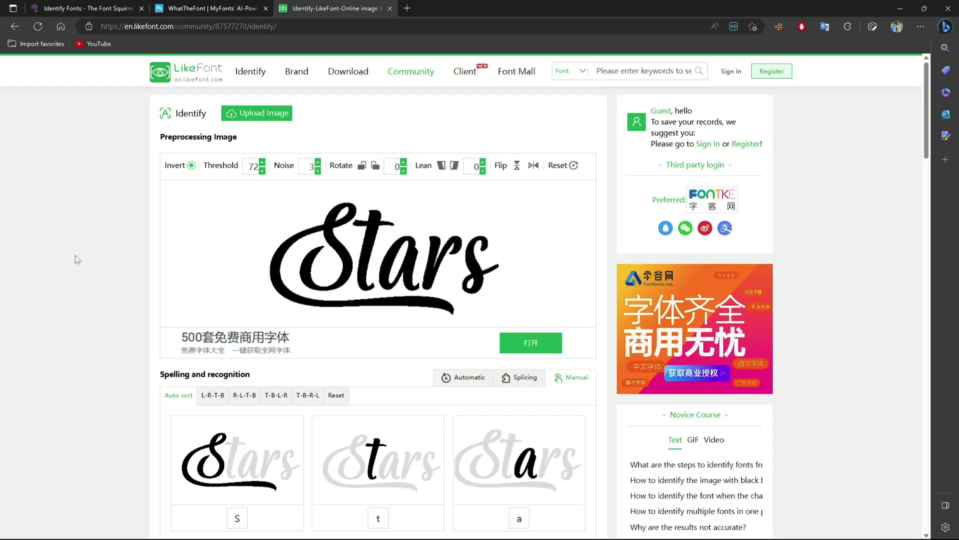
pyautogui.click(823, 28)
pyautogui.click(853, 241)
pyautogui.moveTo(234, 71); pyautogui.dragTo(561, 71)
pyautogui.click(593, 63)
pyautogui.click(817, 155)
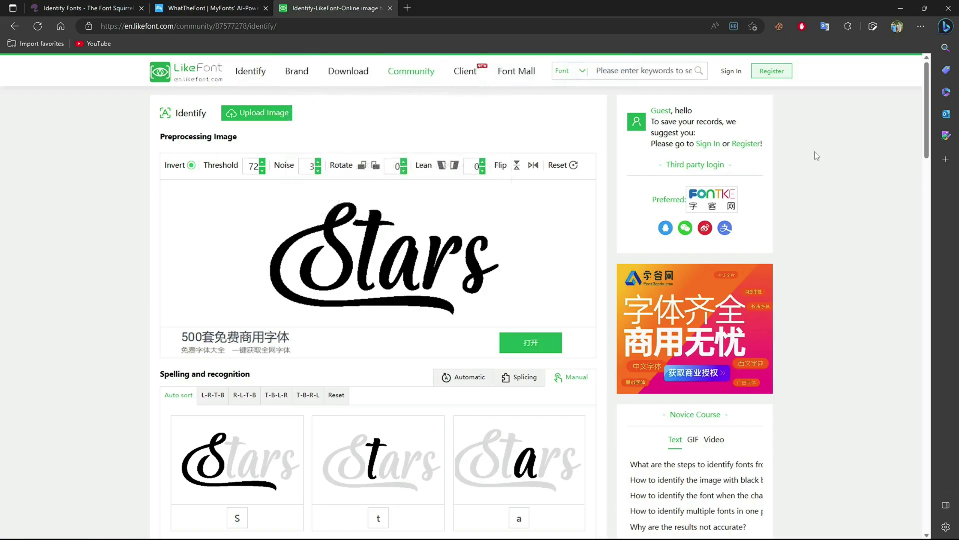